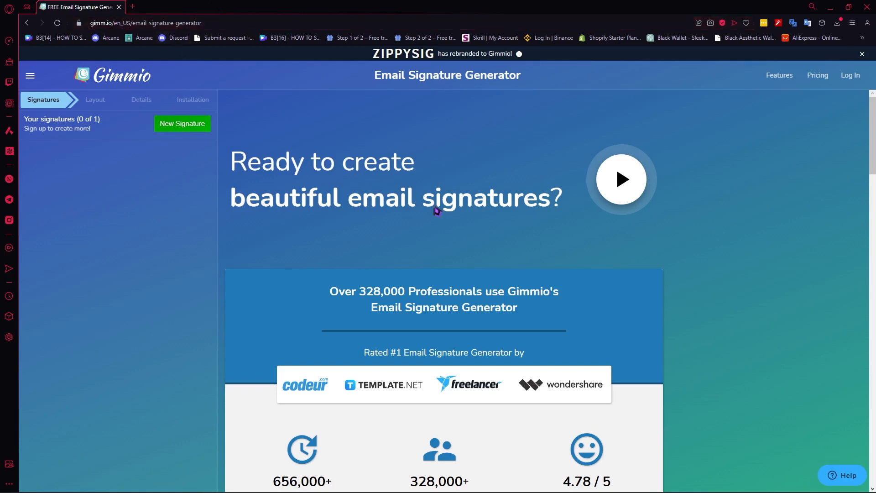
Step: Create a new signature and apply the first public layout, the real estate agent design with a round portrait
left_click(182, 125)
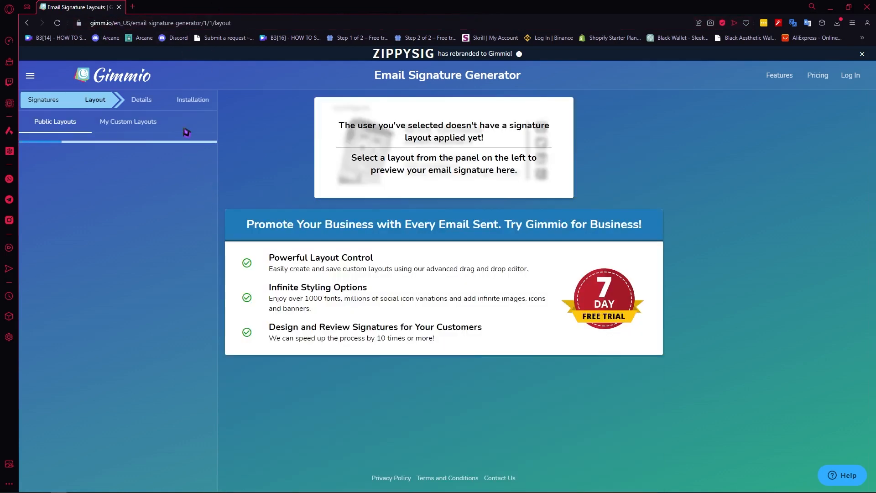
scroll(138, 216, "down", 20)
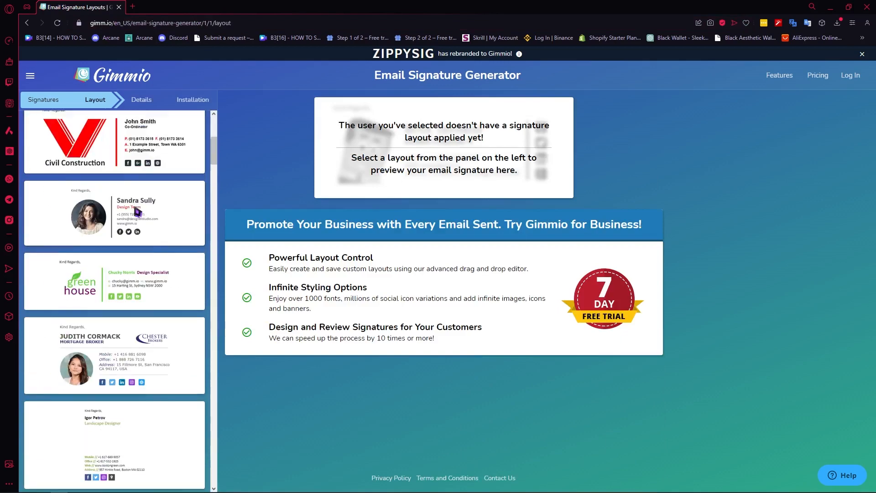
scroll(145, 248, "down", 8)
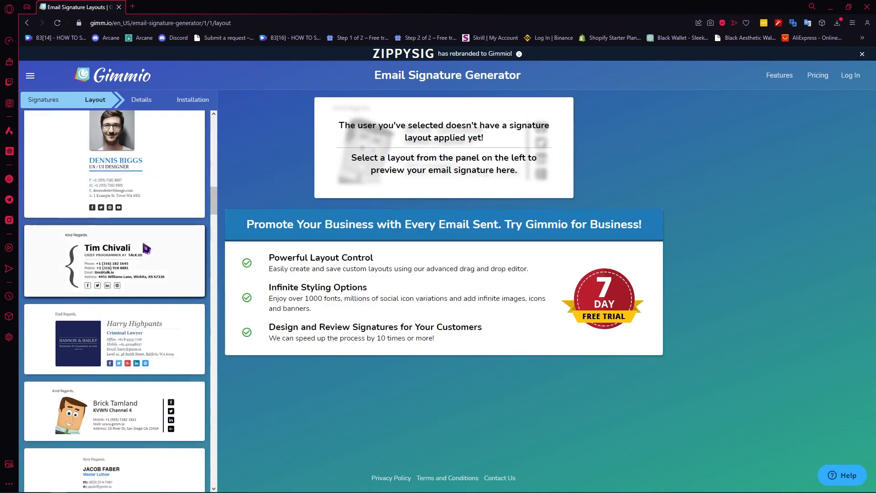
scroll(142, 245, "down", 5)
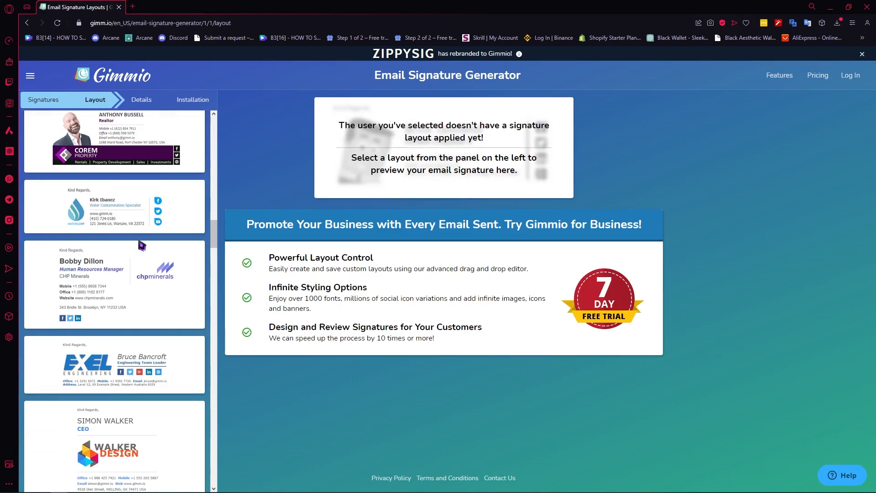
scroll(142, 245, "up", 15)
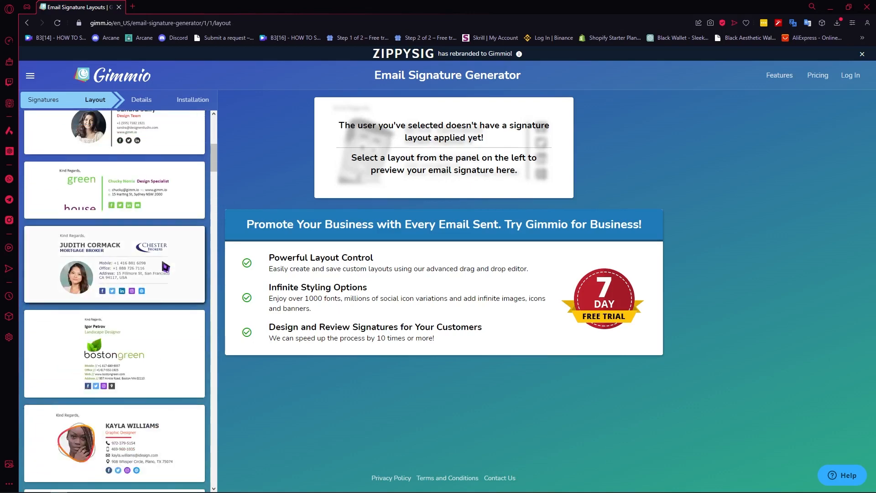
scroll(165, 267, "up", 10)
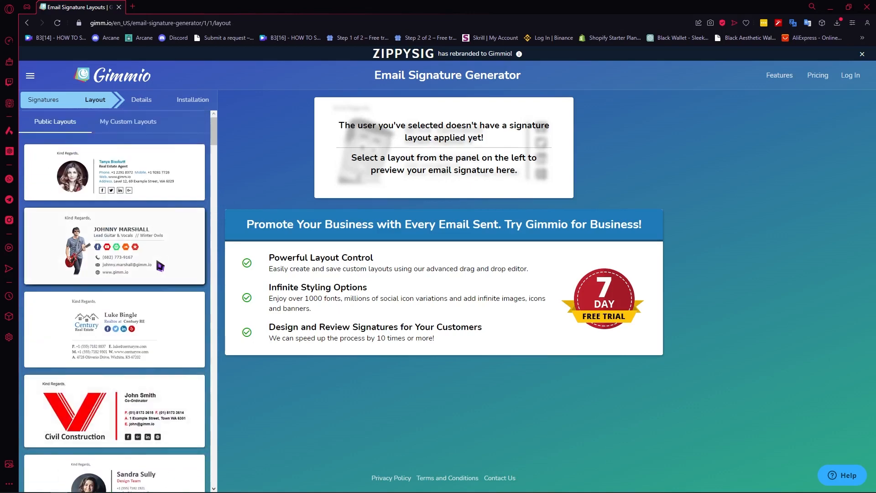
scroll(160, 266, "down", 2)
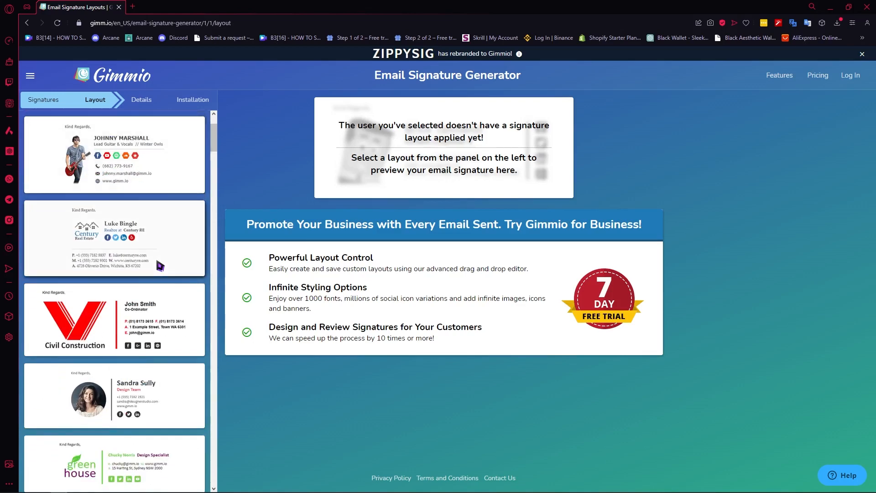
scroll(160, 266, "down", 2)
scroll(140, 165, "up", 5)
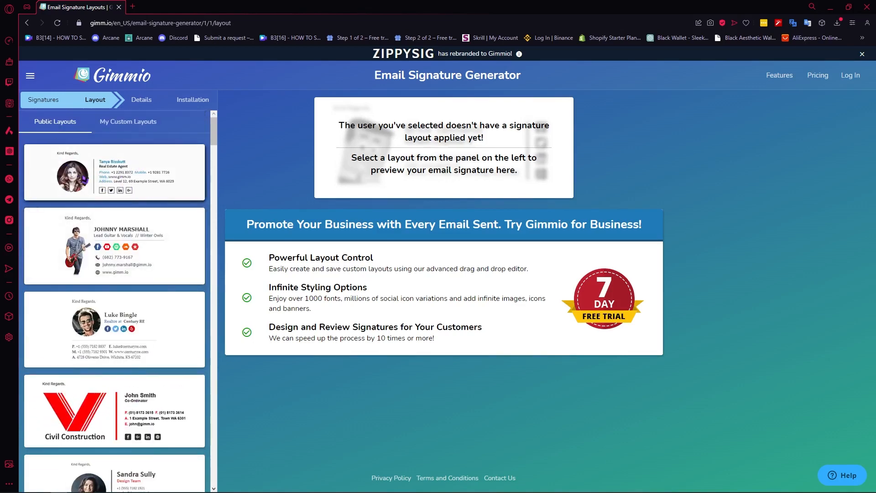
left_click(84, 179)
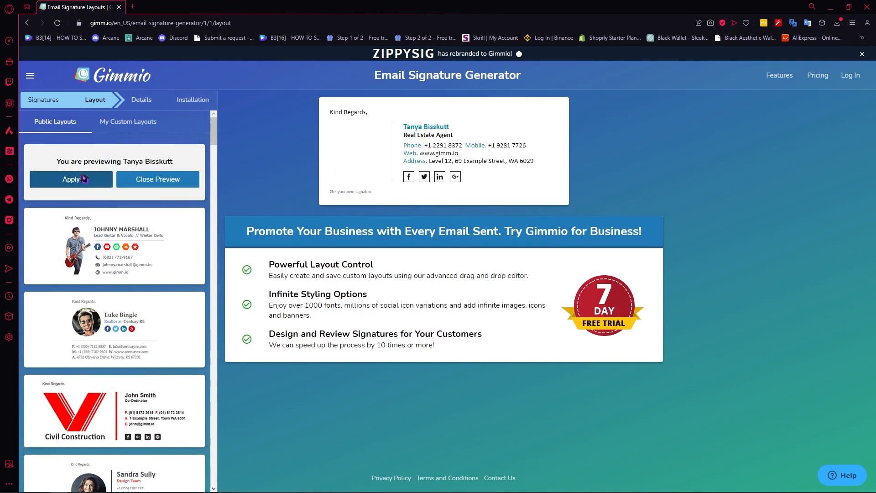
mouse_move(401, 146)
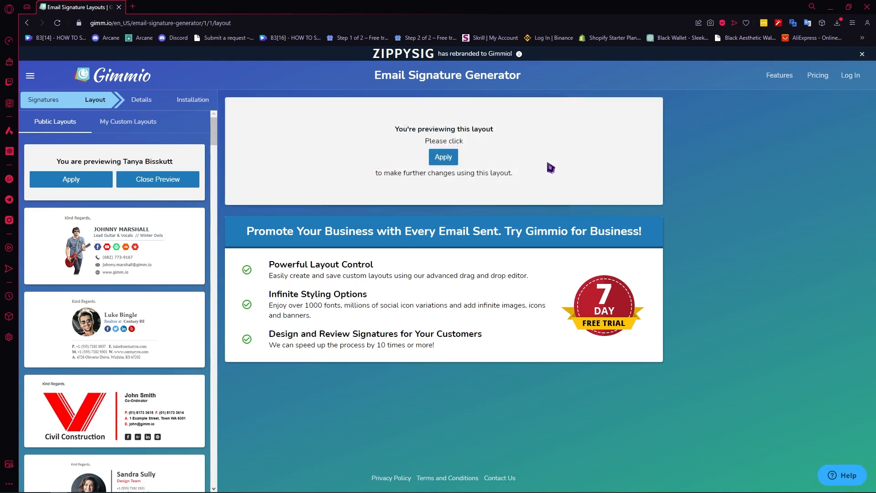
left_click(450, 159)
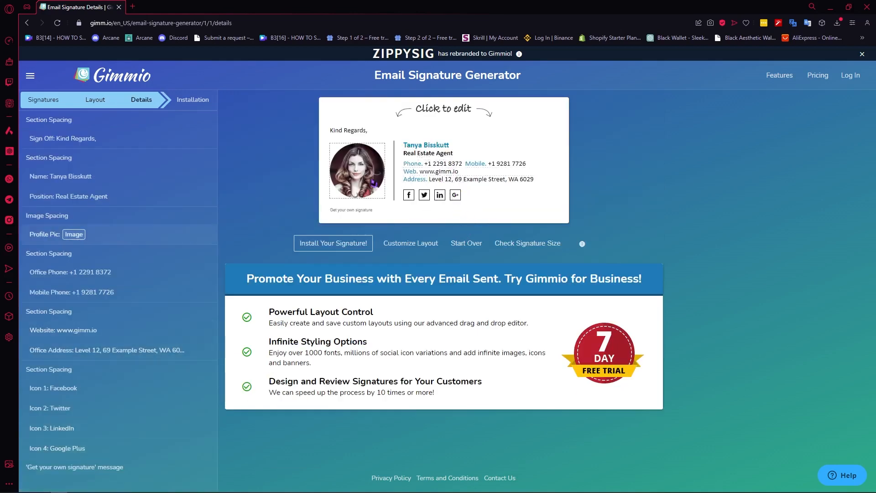
Step: Replace the example profile picture with the downloaded Thrive Media logo image, uncropped
left_click(360, 171)
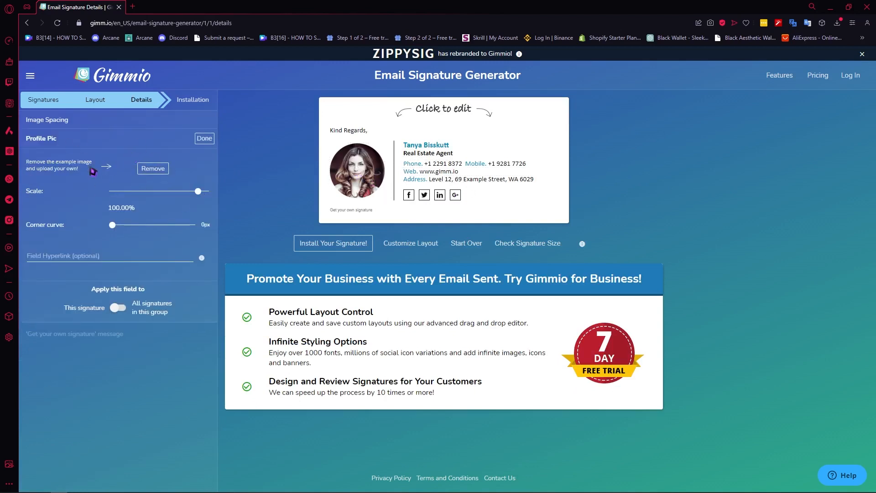
left_click(162, 173)
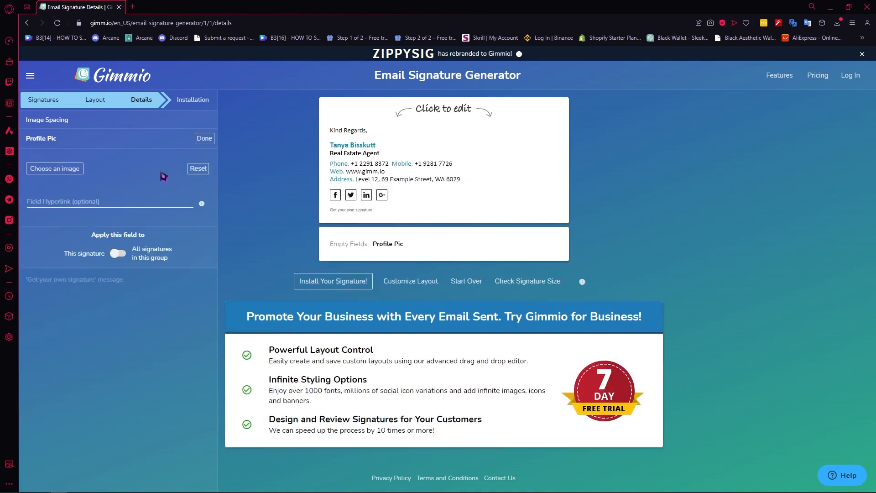
left_click(60, 172)
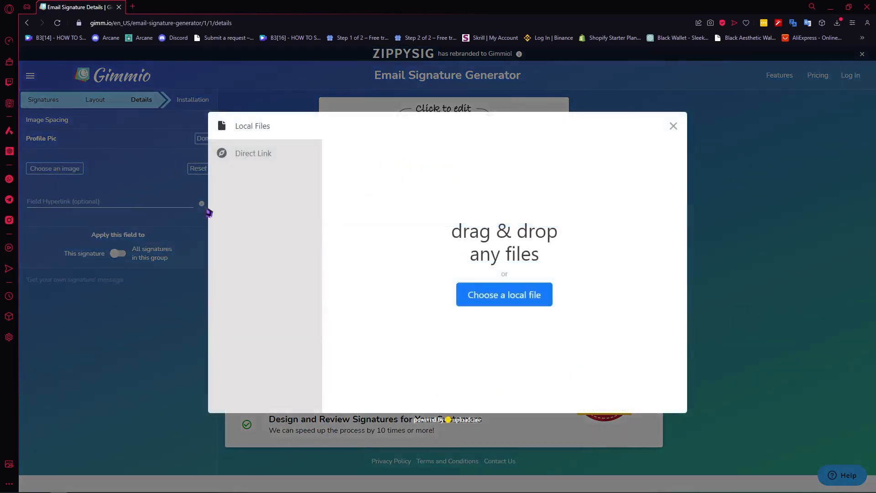
left_click(508, 296)
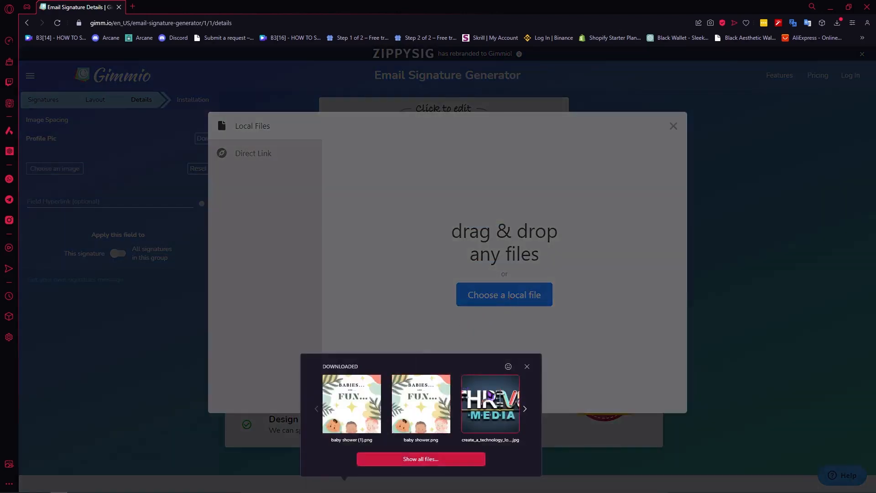
left_click(494, 407)
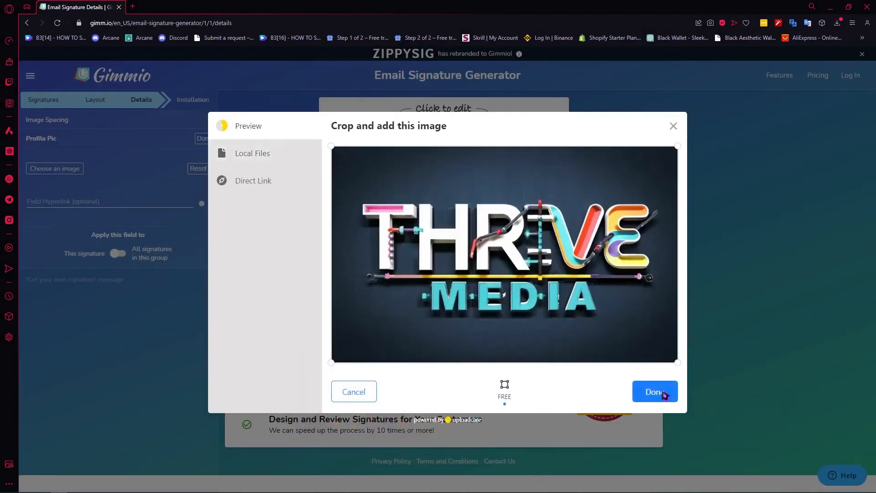
left_click(658, 391)
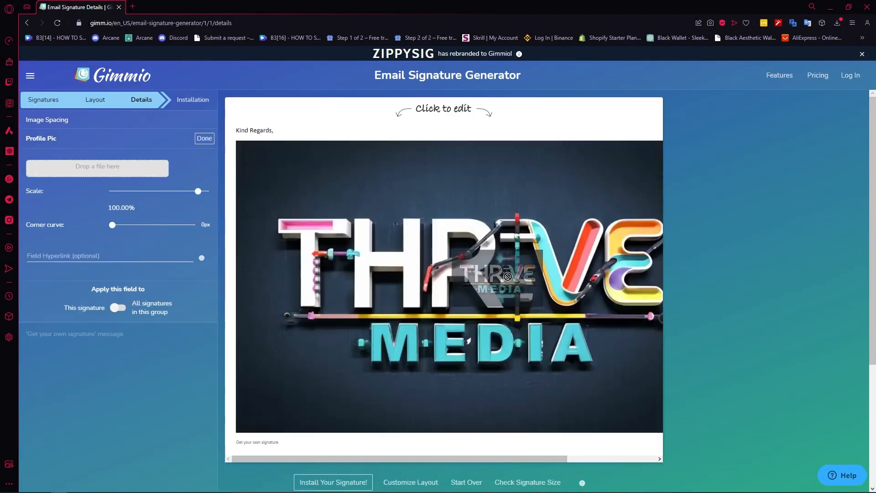
Step: Scale the logo image in the signature down to about 15.5%
scroll(436, 350, "down", 3)
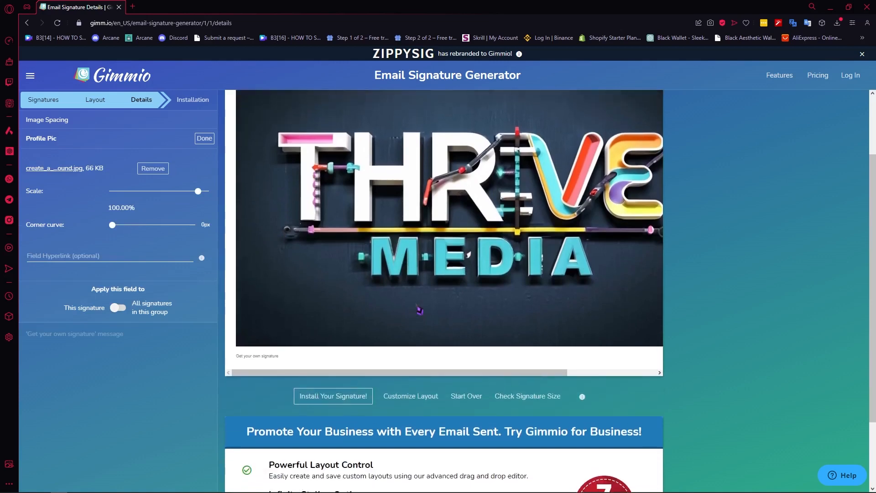
scroll(416, 310, "up", 3)
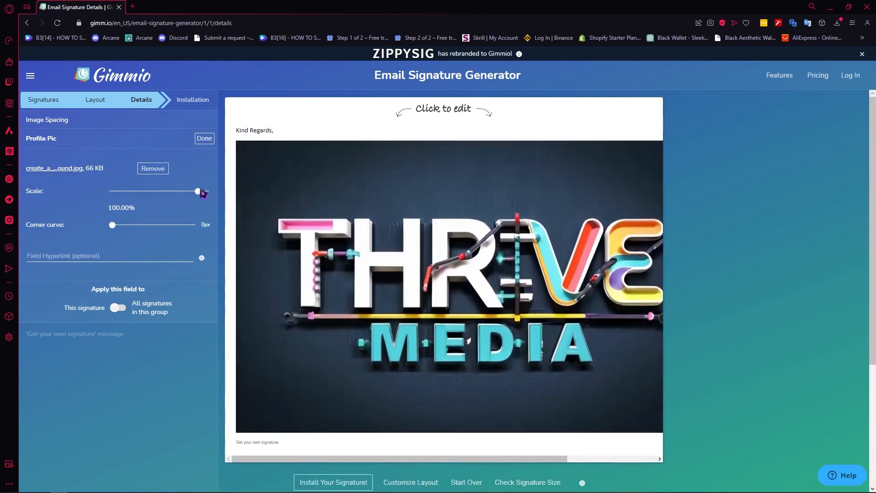
mouse_move(201, 193)
left_mouse_down()
mouse_move(149, 194)
mouse_move(157, 193)
left_mouse_up()
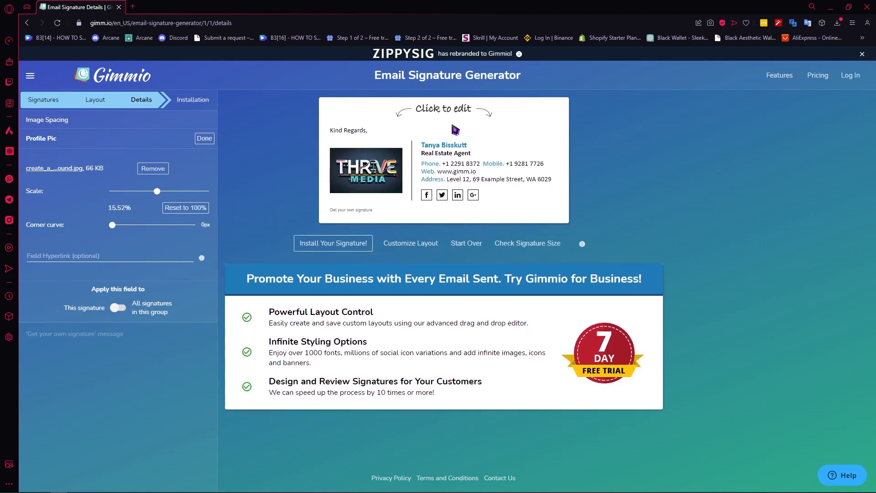
Step: Change the signature's name to Thrive Media
left_click(444, 148)
triple_click(86, 175)
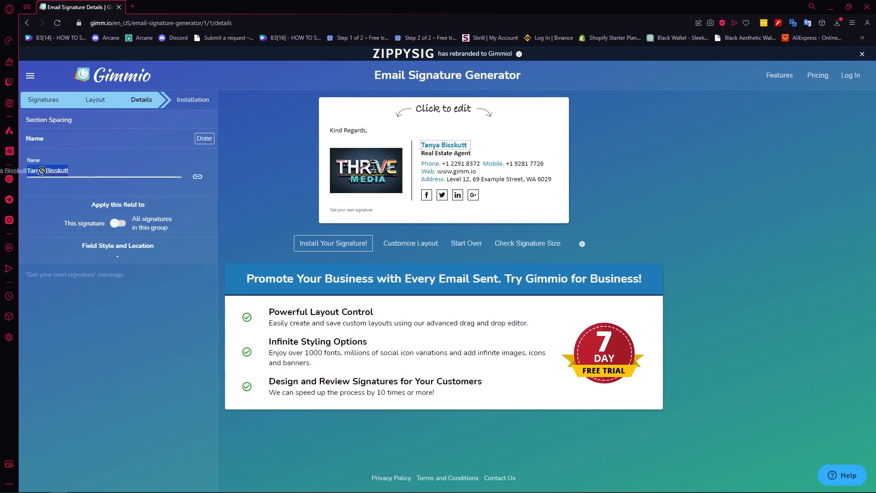
type("Thrive Media")
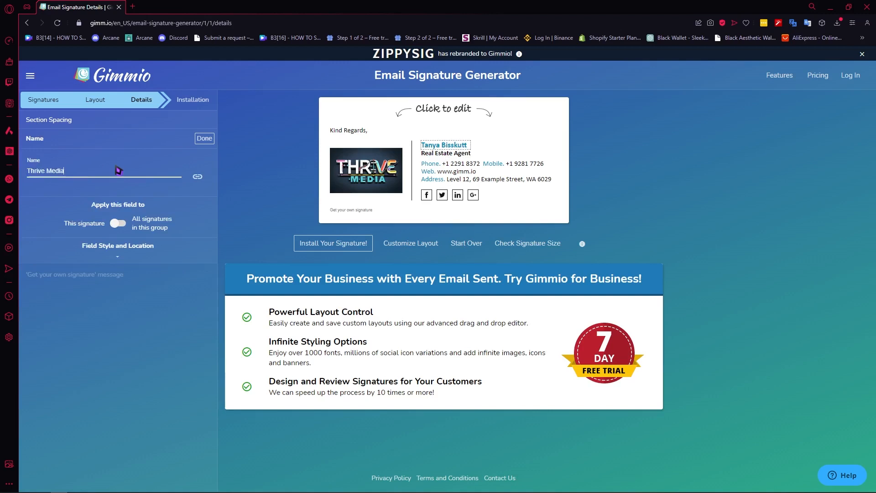
left_click(243, 183)
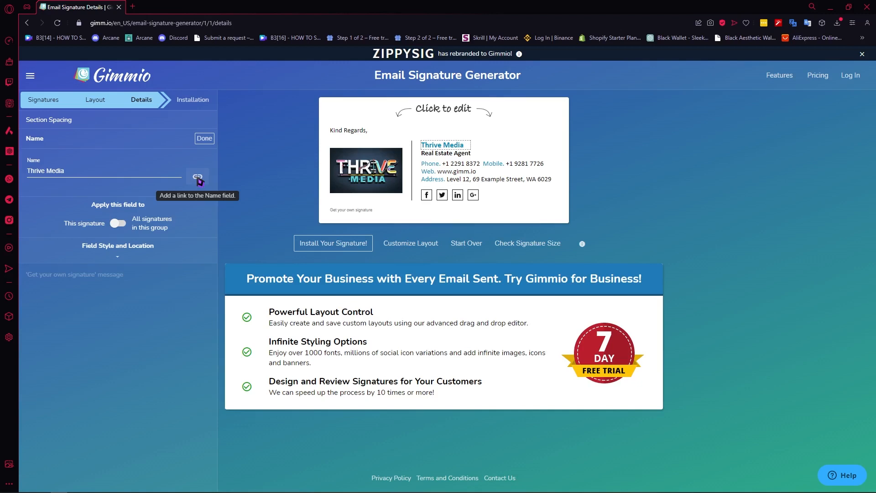
left_click(198, 178)
left_click(59, 215)
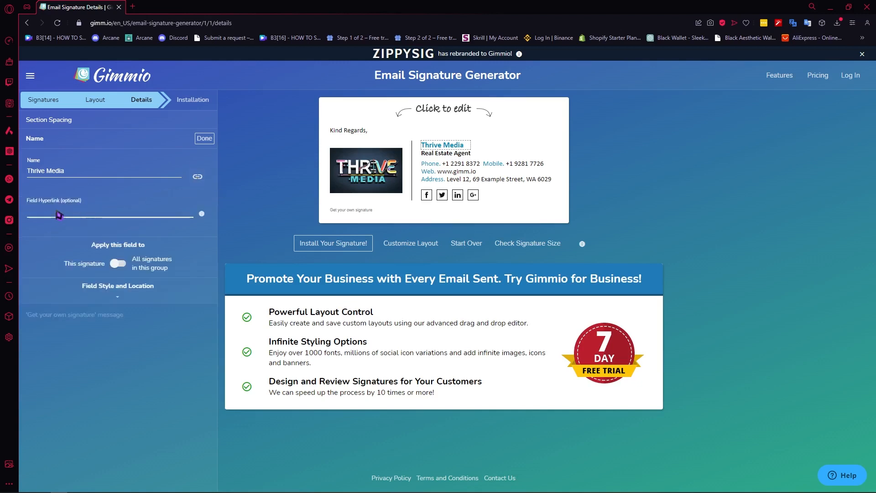
type("http://google.com")
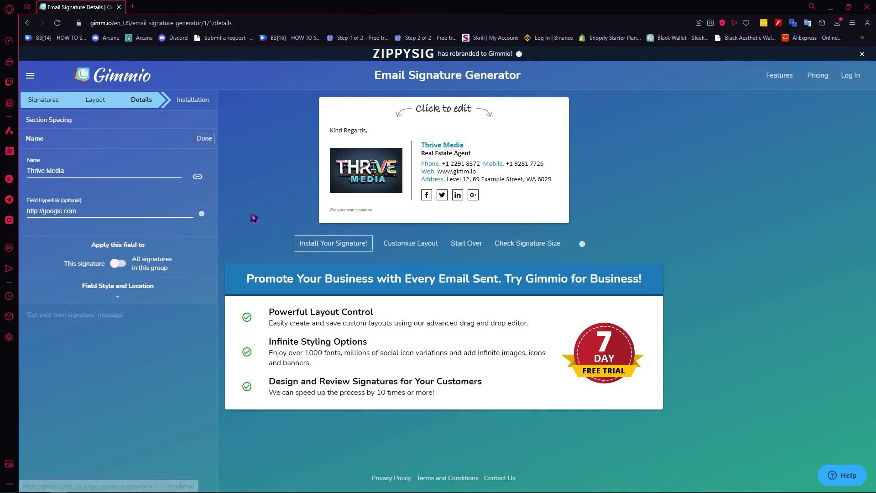
left_click(256, 204)
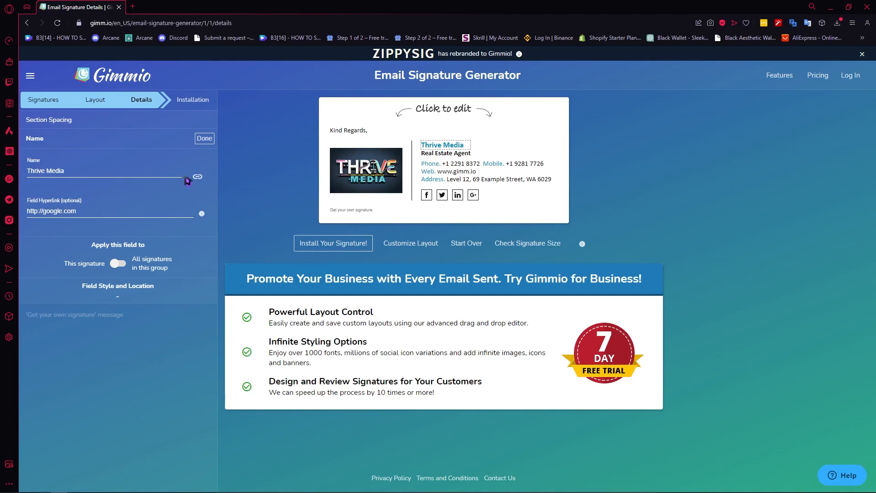
left_click(206, 141)
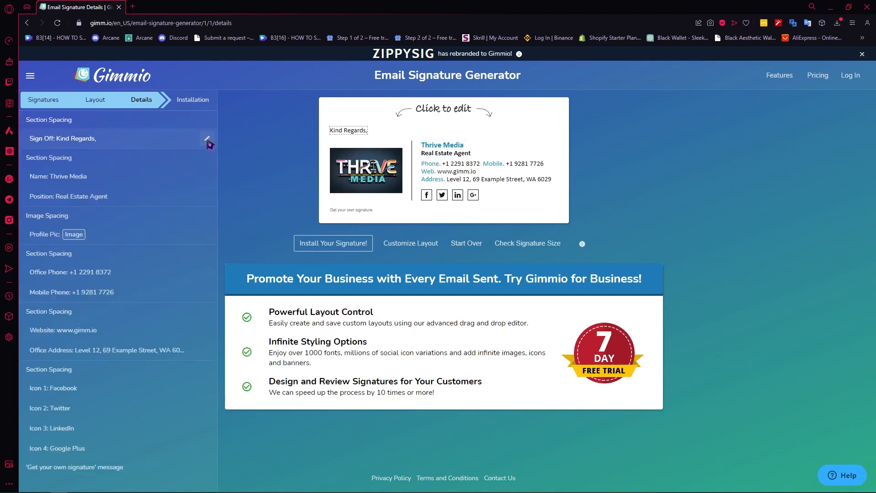
left_click(451, 146)
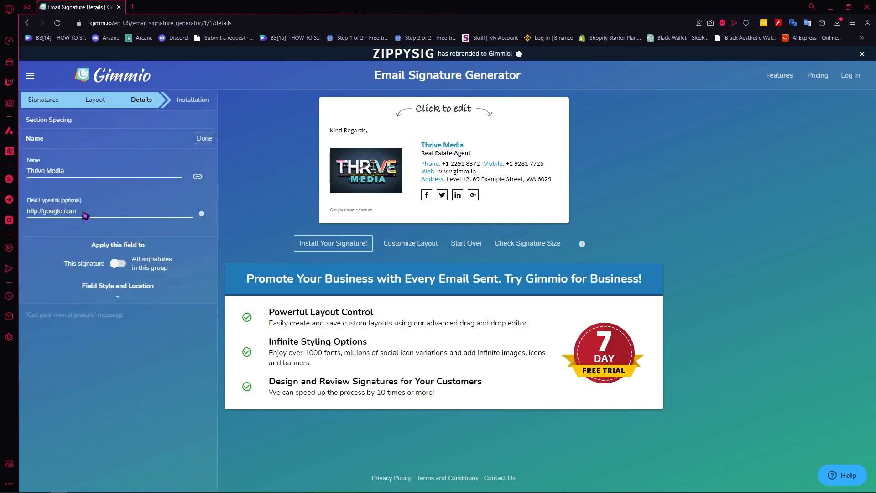
left_click(200, 139)
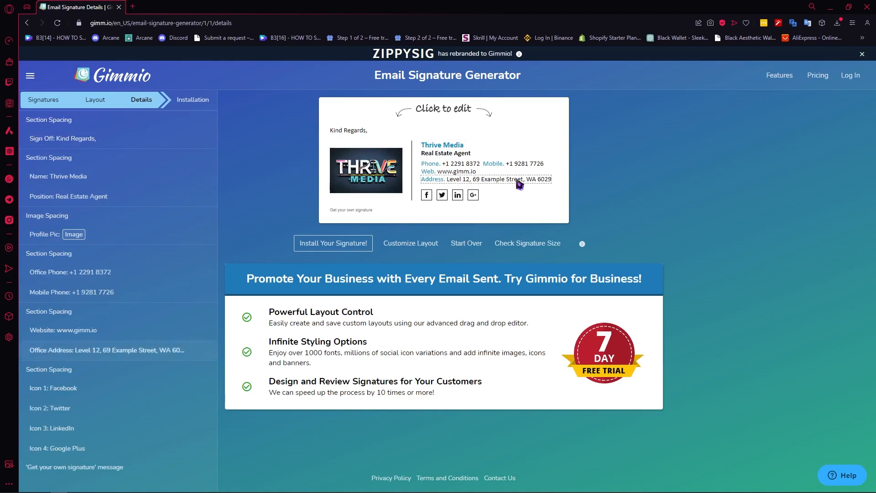
Step: Change the signature's position to Founder and finish editing it with its hyperlink left blank
left_click(443, 156)
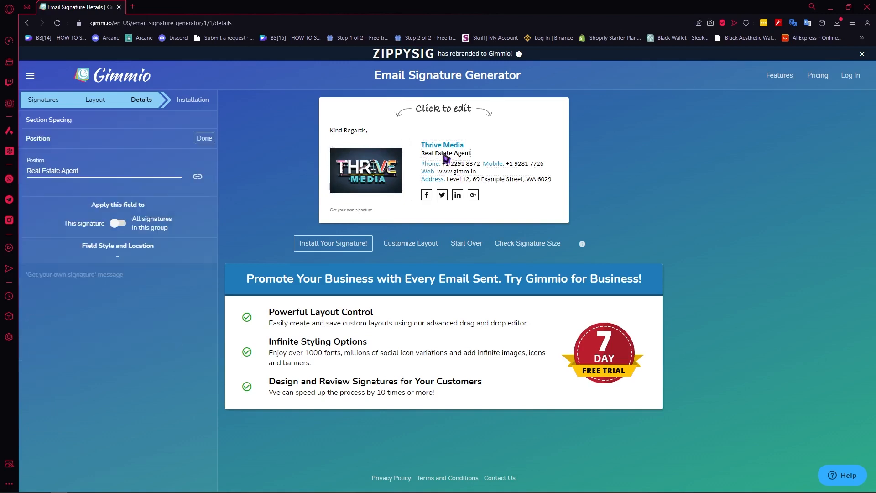
left_click(94, 176)
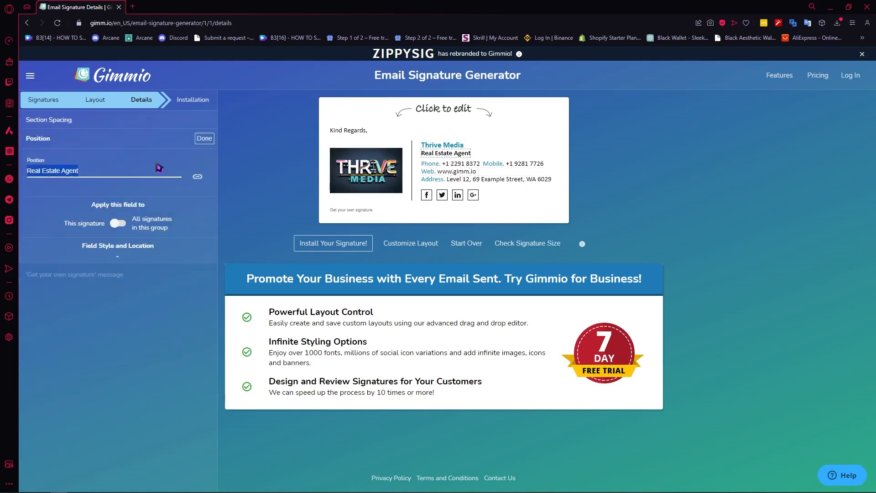
type("se")
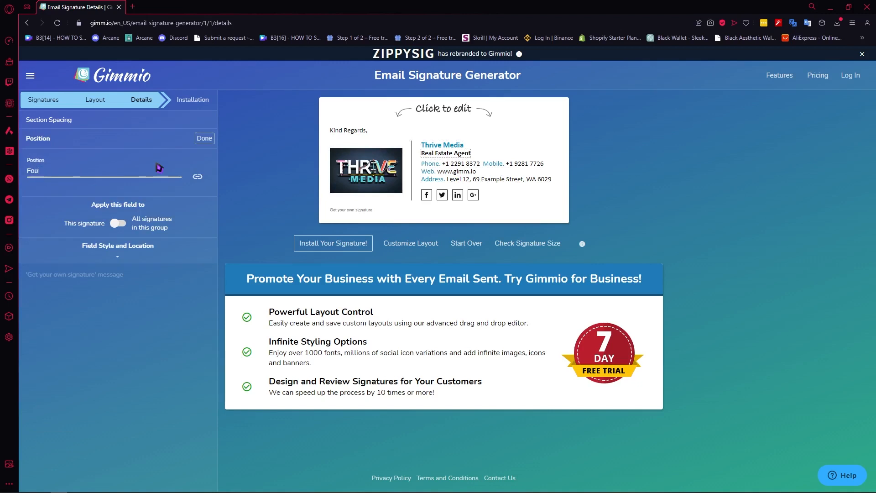
left_click(200, 178)
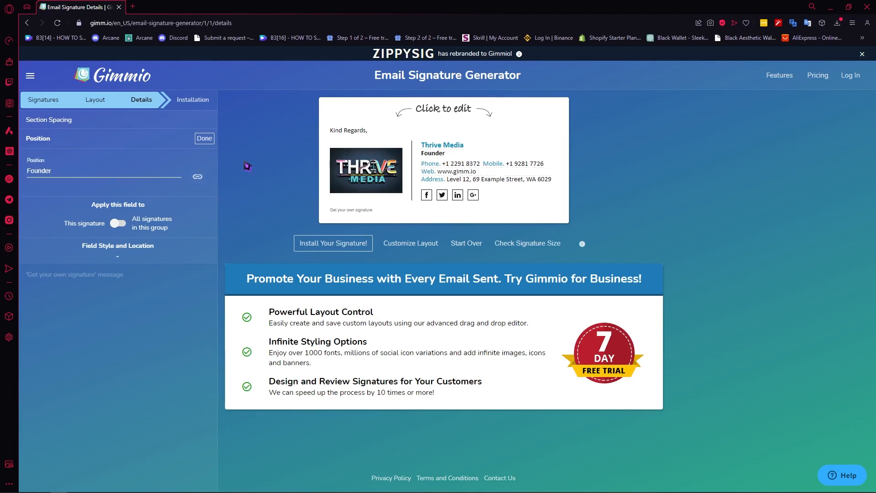
left_click(196, 183)
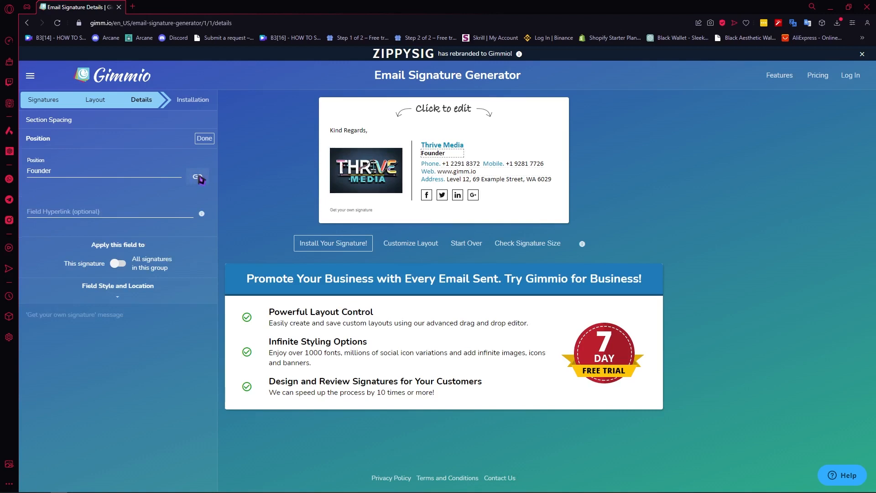
left_click(203, 139)
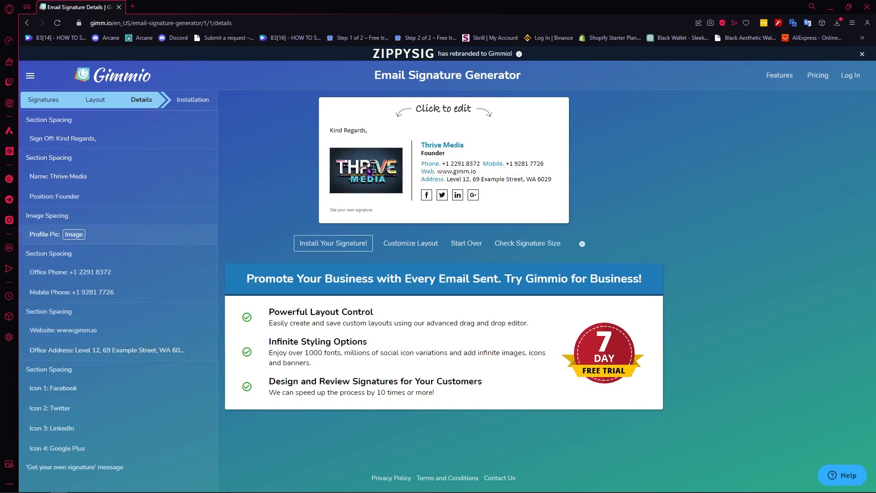
Step: Replace the signature's mobile phone with the placeholder text asgasg and finish editing that field
left_click(432, 165)
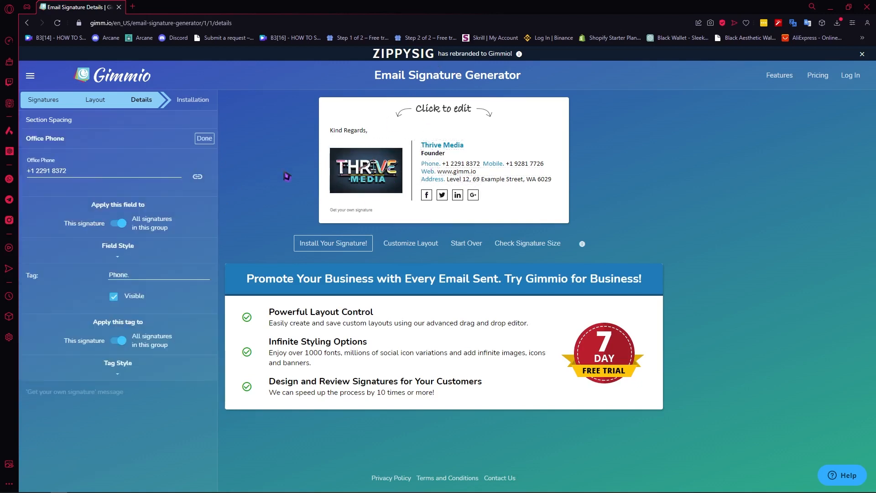
left_click(524, 164)
triple_click(108, 174)
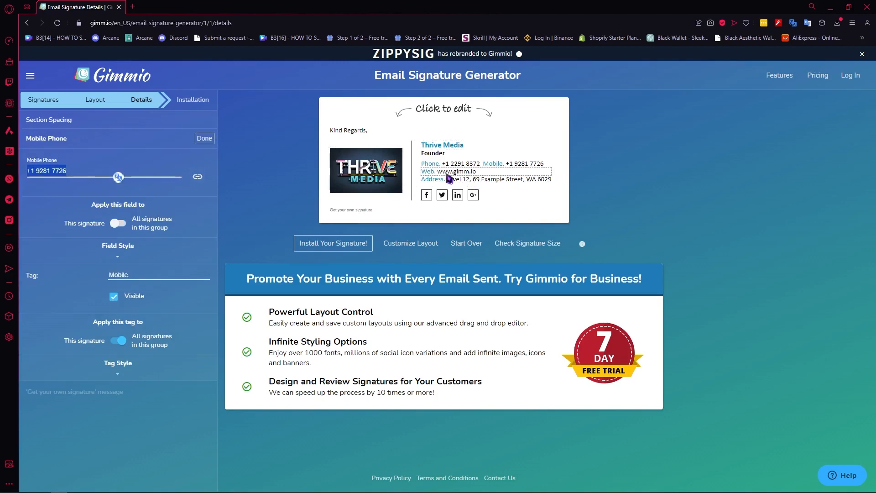
triple_click(84, 167)
type("12312312")
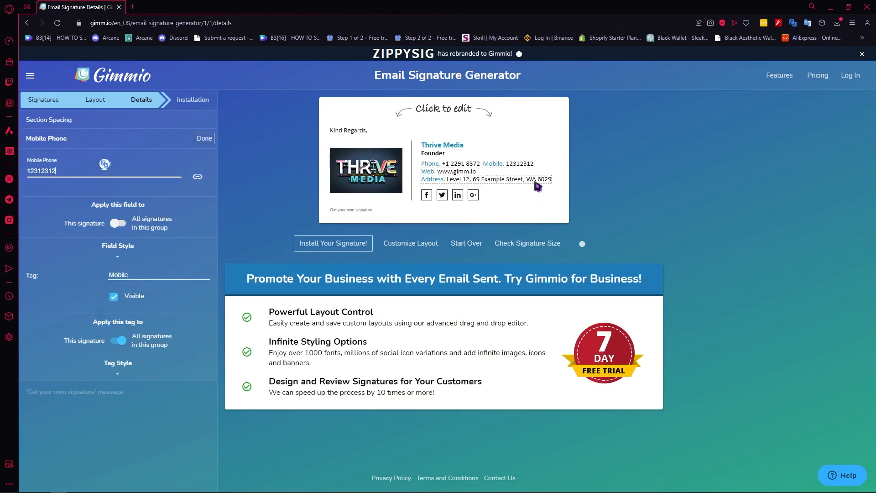
triple_click(121, 175)
type("asgasg")
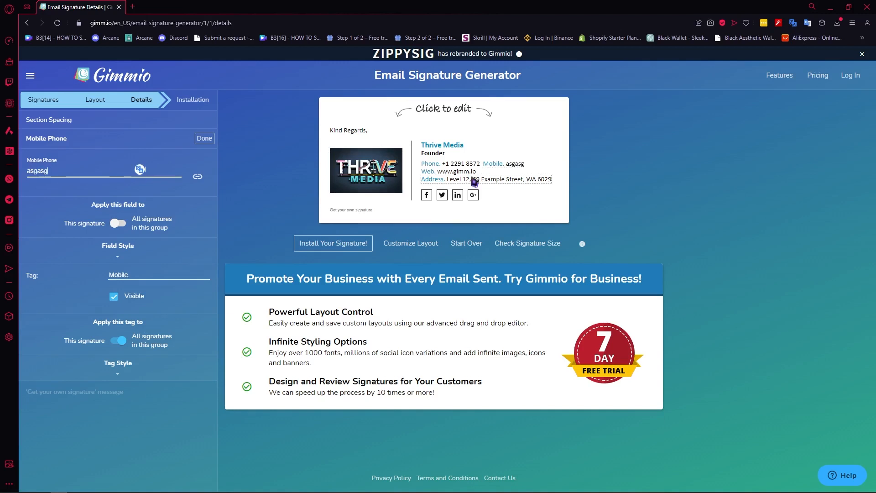
left_click(197, 141)
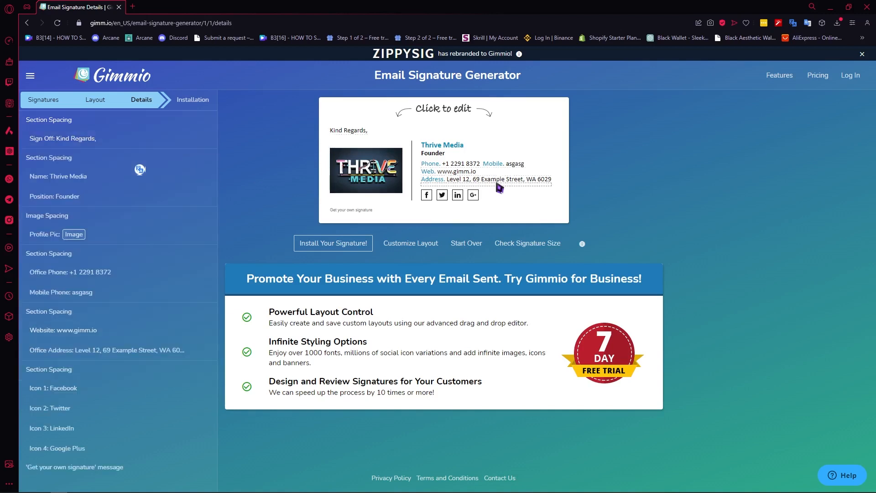
Step: Set the signature's office address to the placeholder text aasdqweq
left_click(483, 179)
triple_click(136, 175)
type("aasdqweq")
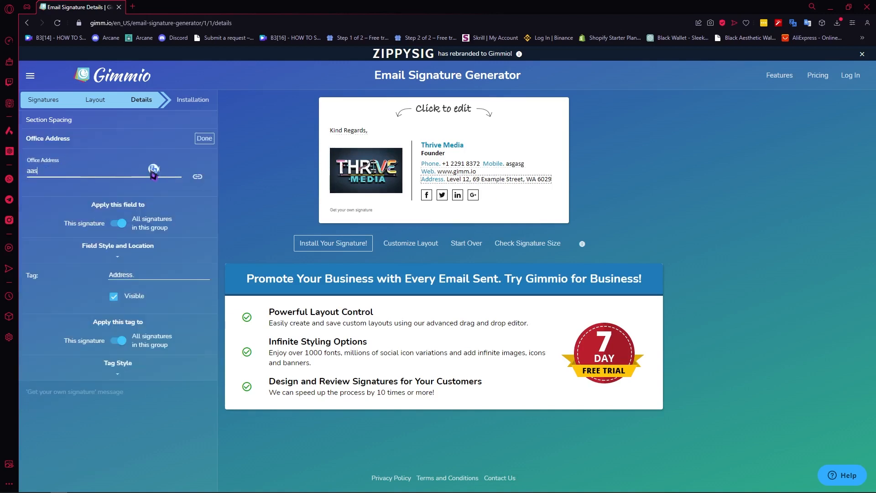
Step: Replace the signature's office phone with a new phone number
left_click(456, 175)
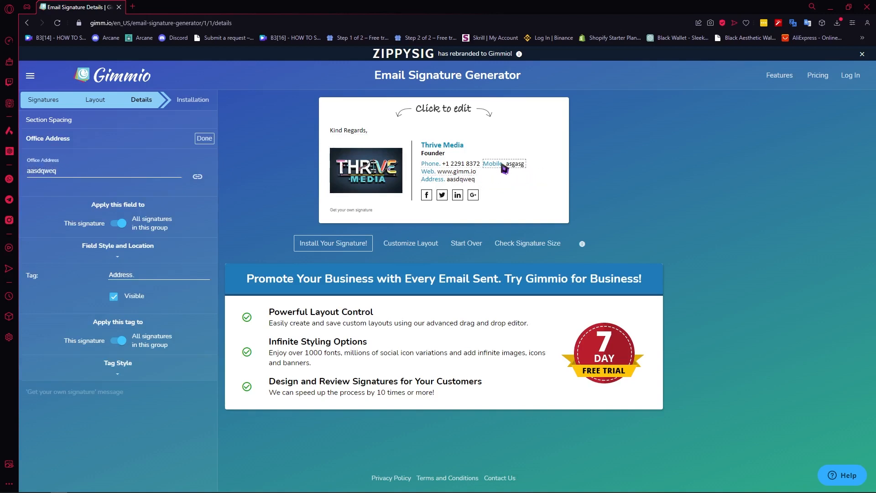
left_click(452, 164)
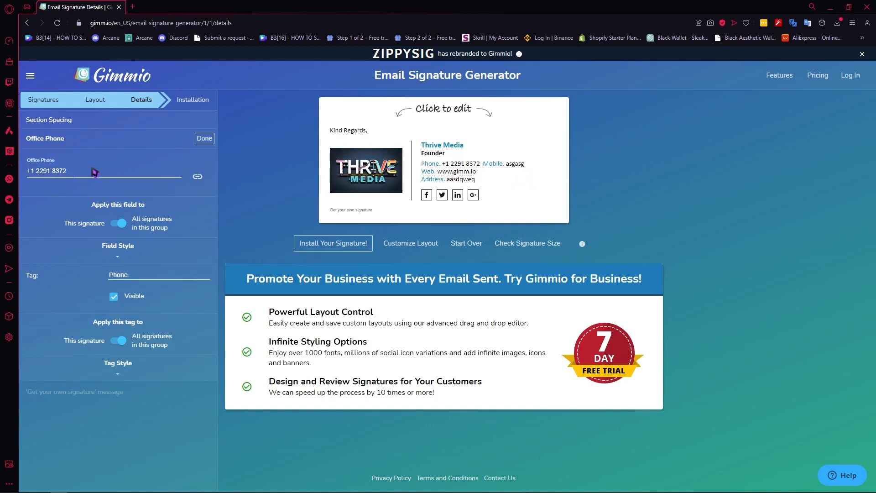
triple_click(155, 170)
type("124125126")
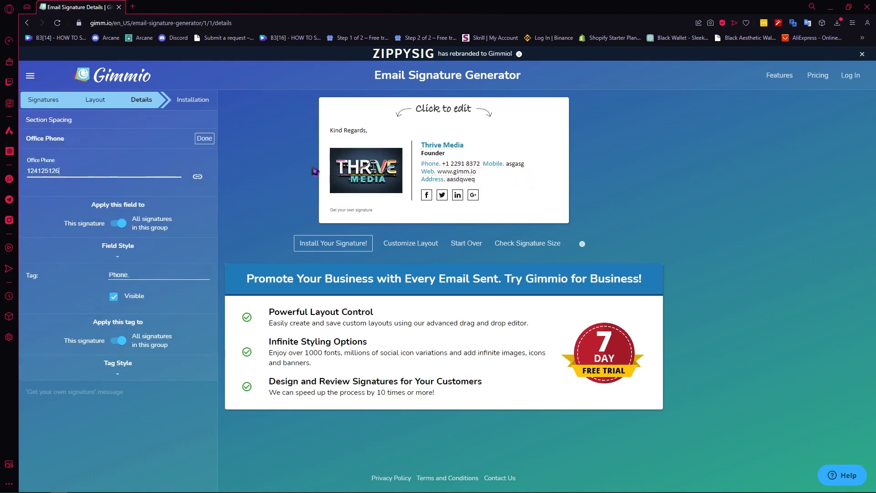
left_click(523, 217)
Step: Enter a new number as the signature's mobile phone and finish editing the field
left_click(517, 170)
triple_click(137, 171)
type("12421")
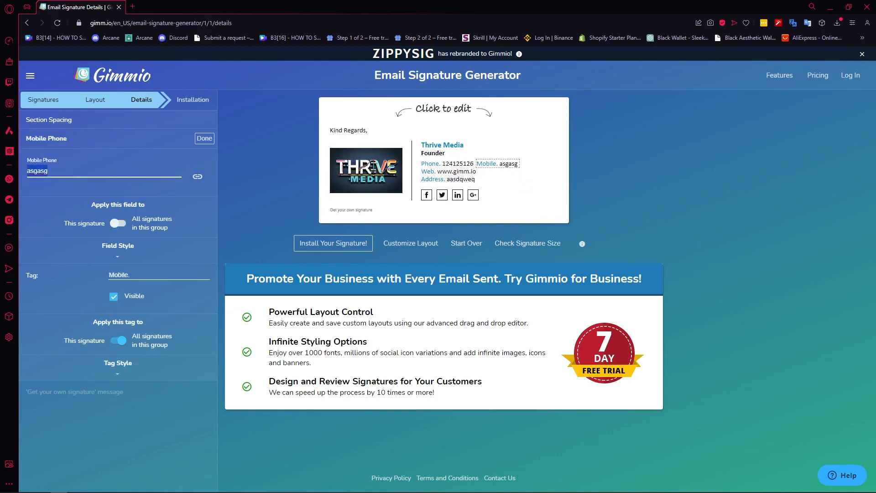
left_click(204, 138)
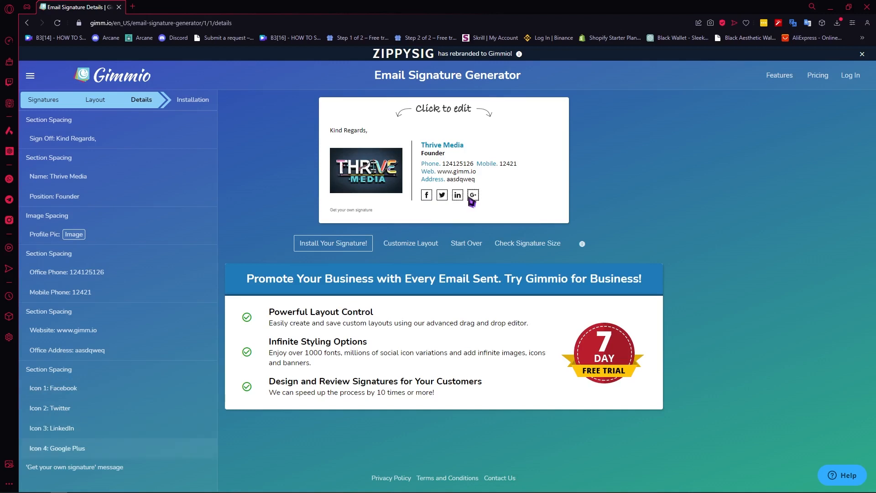
Step: Open the settings of the signature's Facebook icon and examine its icon style and color options
left_click(426, 195)
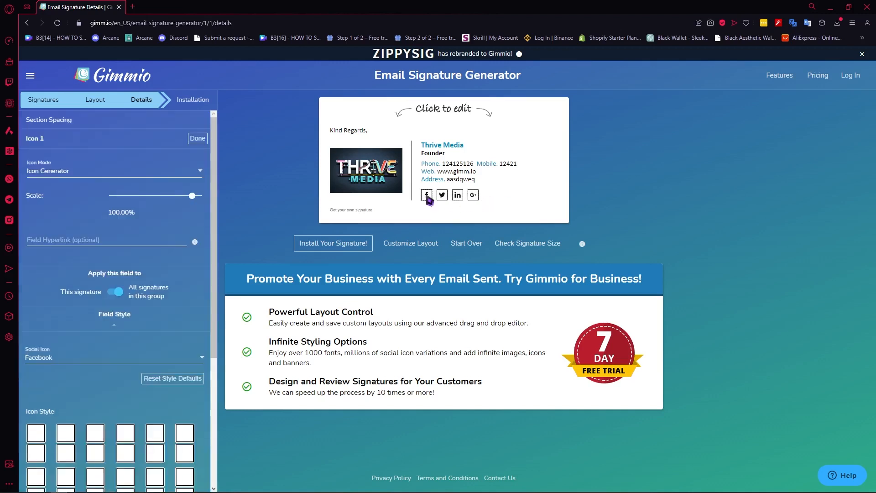
scroll(57, 230, "down", 4)
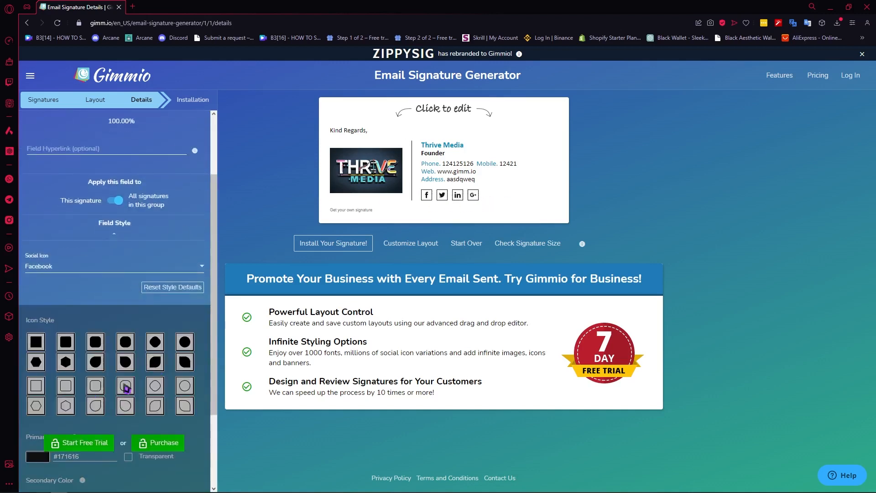
mouse_move(173, 348)
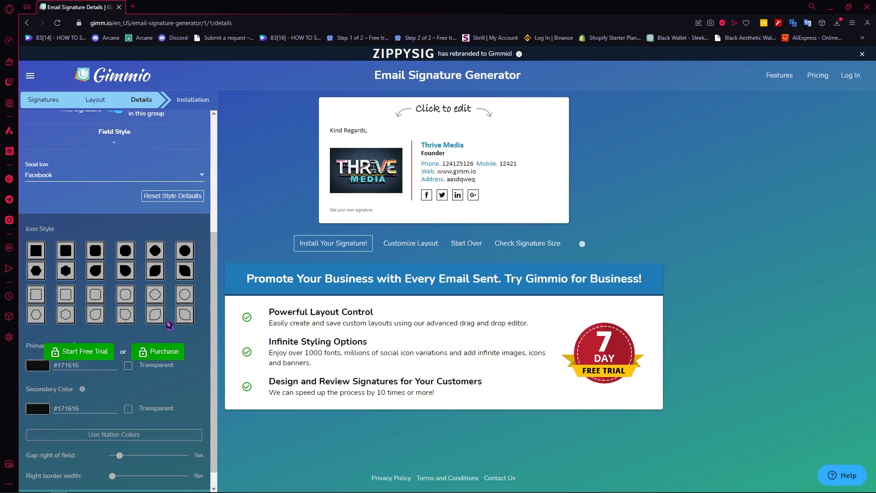
scroll(135, 328, "up", 4)
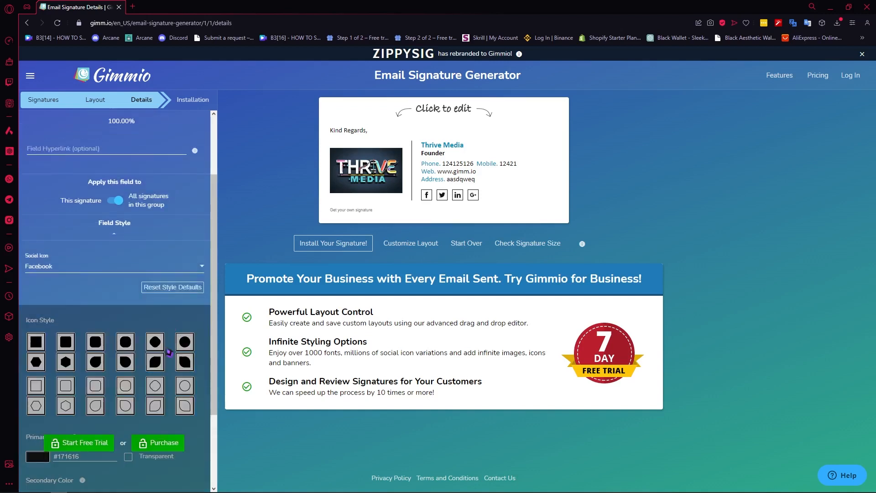
scroll(136, 329, "up", 1)
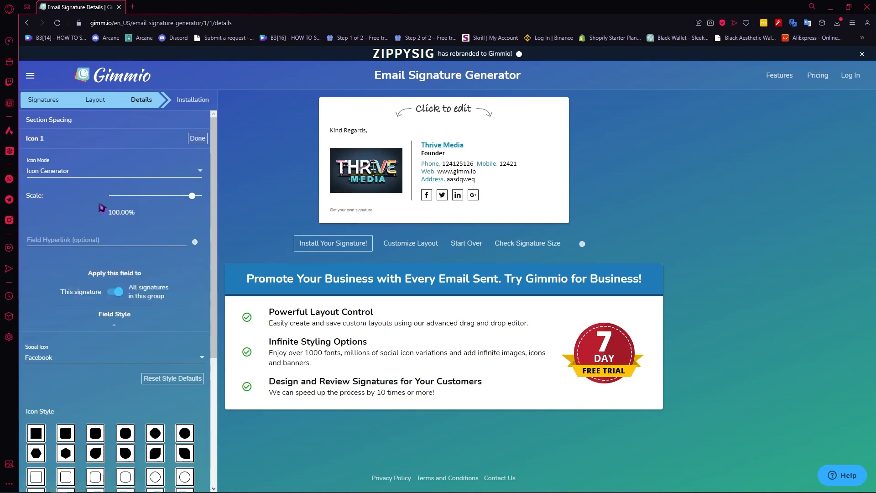
Step: Change the first social icon in the signature to Netflix
left_click(111, 360)
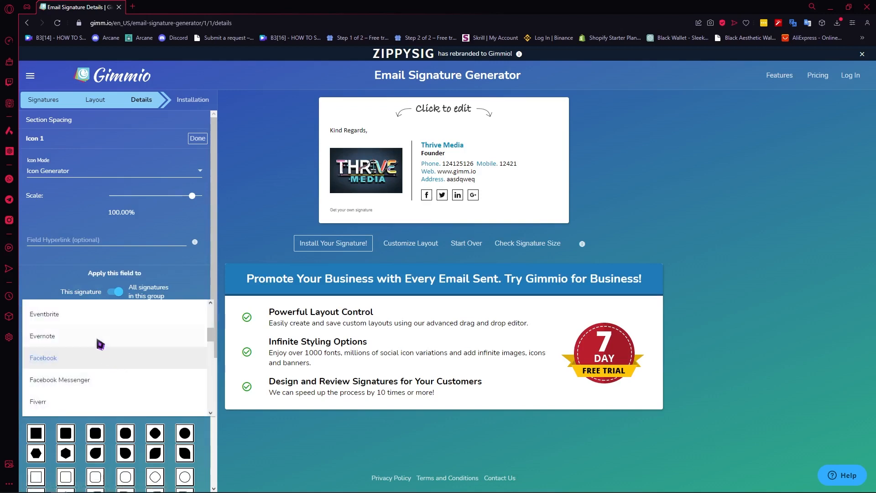
scroll(104, 340, "down", 8)
scroll(107, 342, "down", 5)
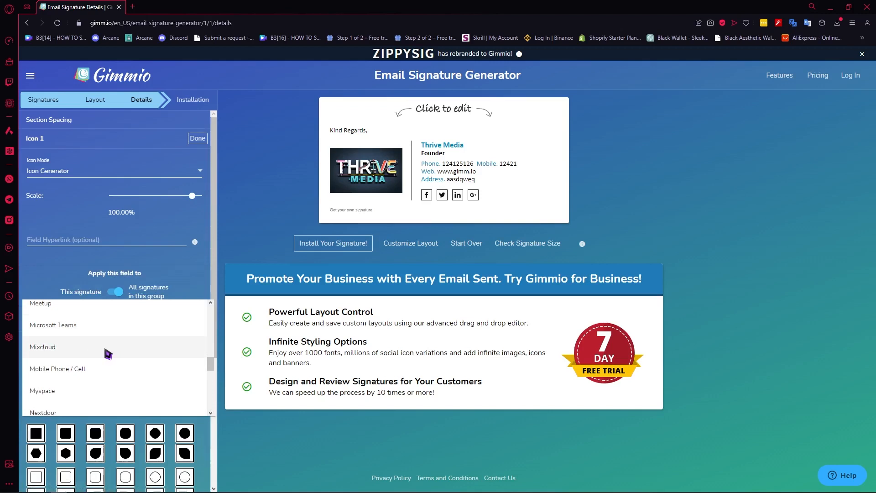
scroll(96, 351, "down", 4)
left_click(78, 345)
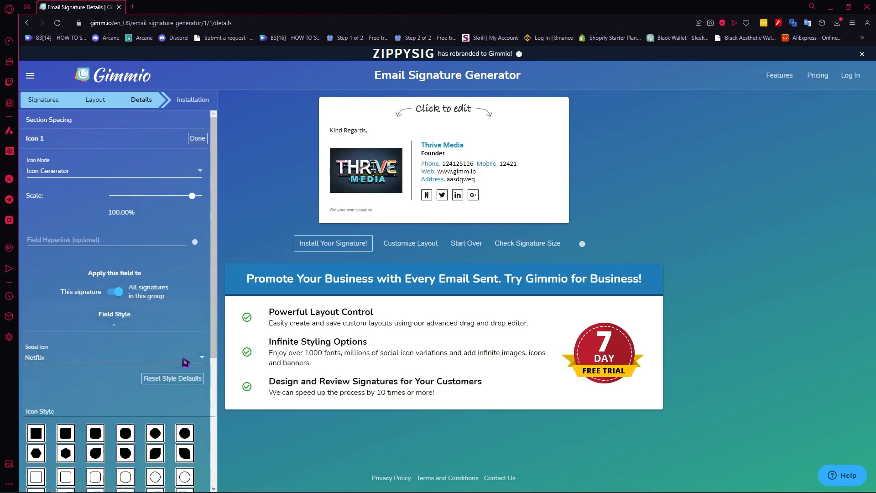
Step: Switch the first social icon to GitHub and reset its style to the defaults
left_click(153, 360)
scroll(152, 364, "up", 8)
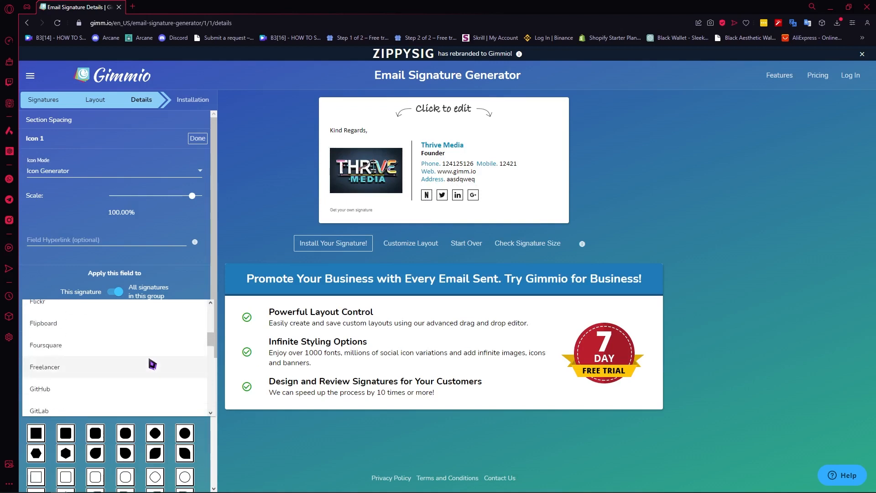
left_click(67, 398)
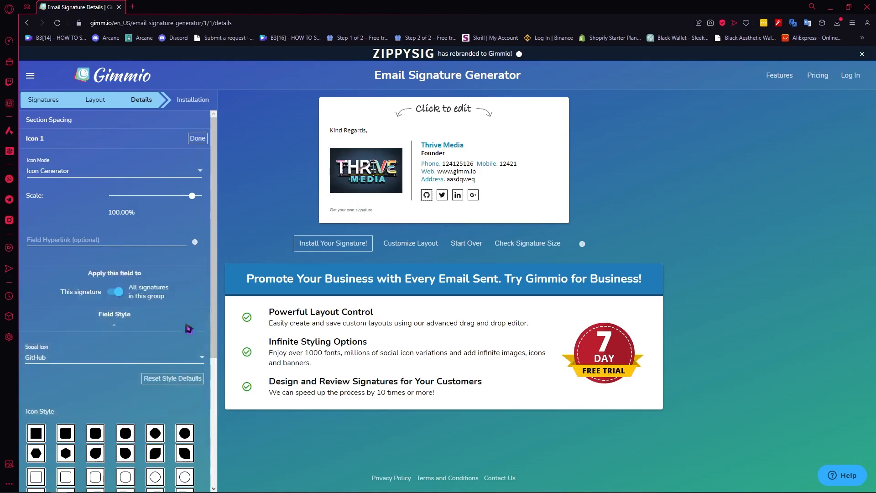
left_click(167, 382)
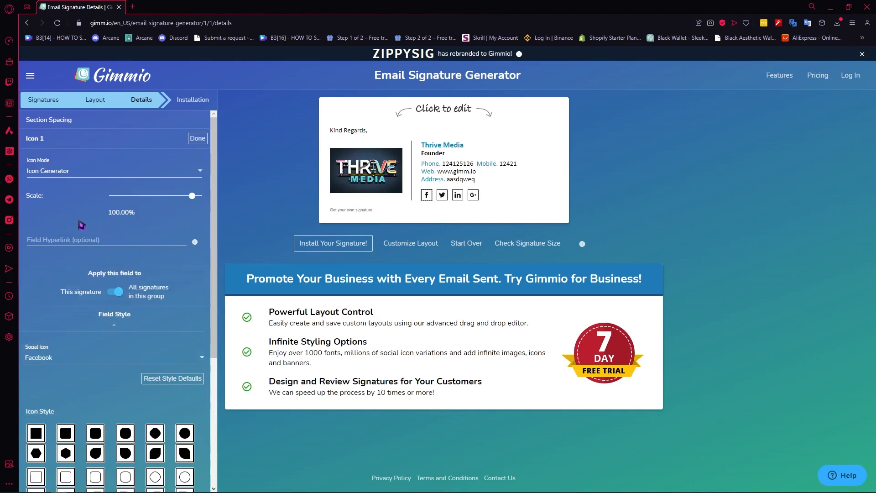
Step: Scale the signature's Facebook icon down to 74.31% and reset its scale to 100%
mouse_move(195, 195)
left_mouse_down()
mouse_move(123, 196)
mouse_move(212, 199)
mouse_move(186, 197)
left_mouse_up()
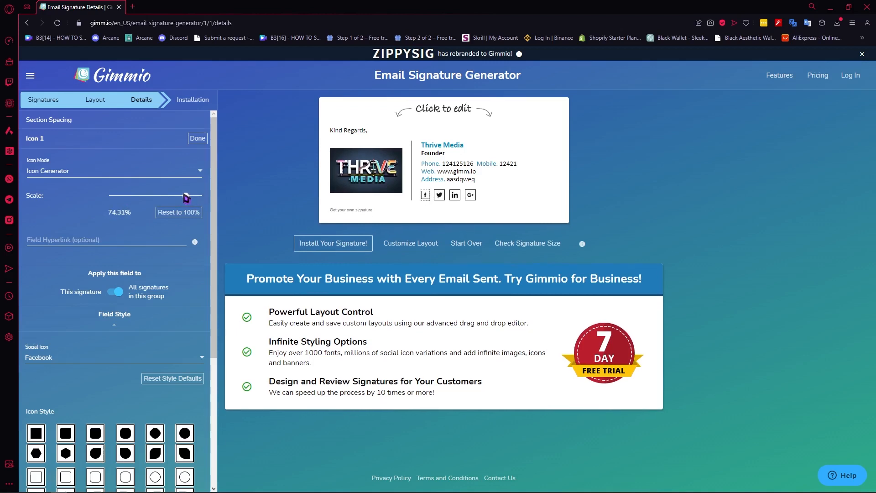
left_click(186, 218)
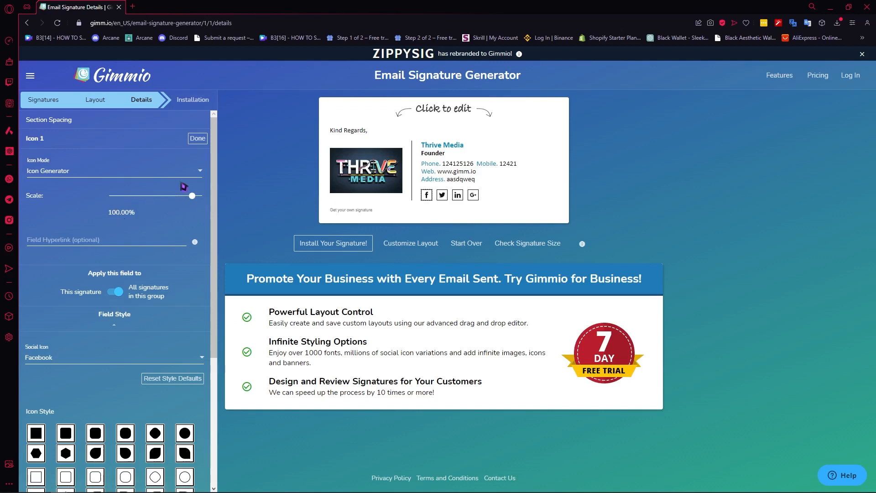
Step: Check the Facebook icon's optional hyperlink field and open the settings of the LinkedIn icon
left_click(86, 246)
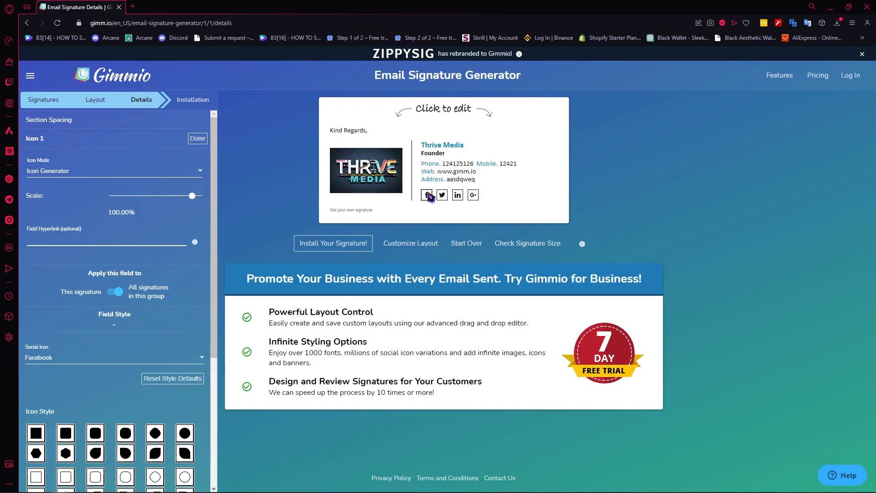
left_click(457, 196)
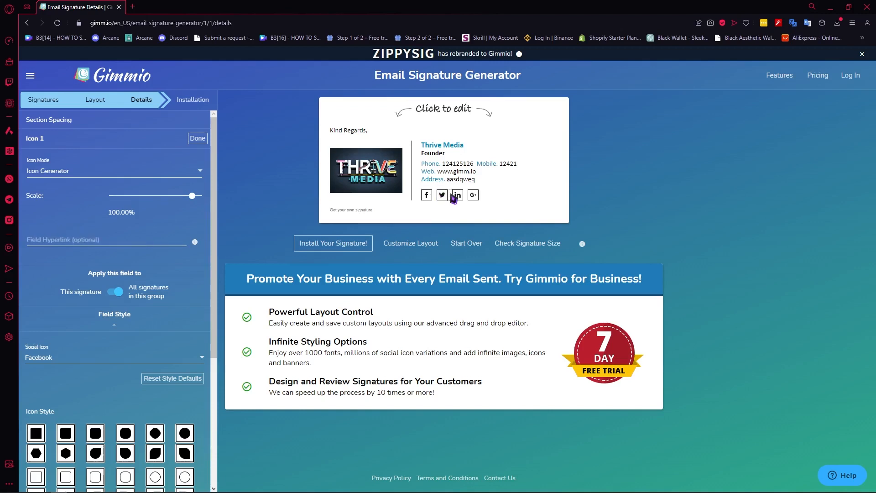
left_click(474, 195)
left_click(457, 196)
Step: Review the options for removing the 'Get your own signature' message from the signature
left_click(356, 211)
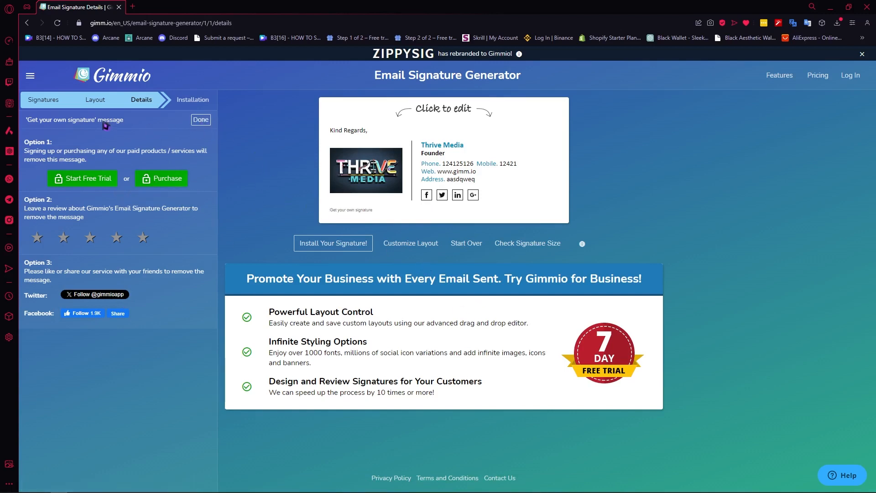
left_click(85, 122)
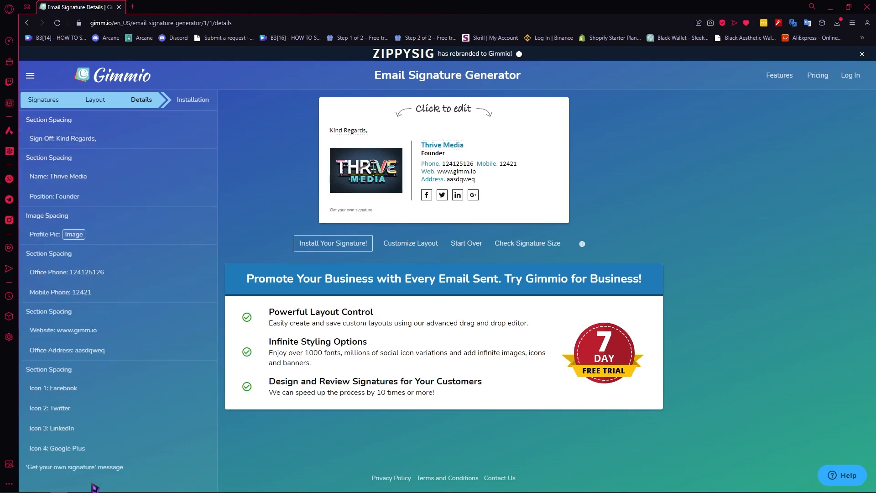
left_click(82, 469)
scroll(163, 412, "down", 4)
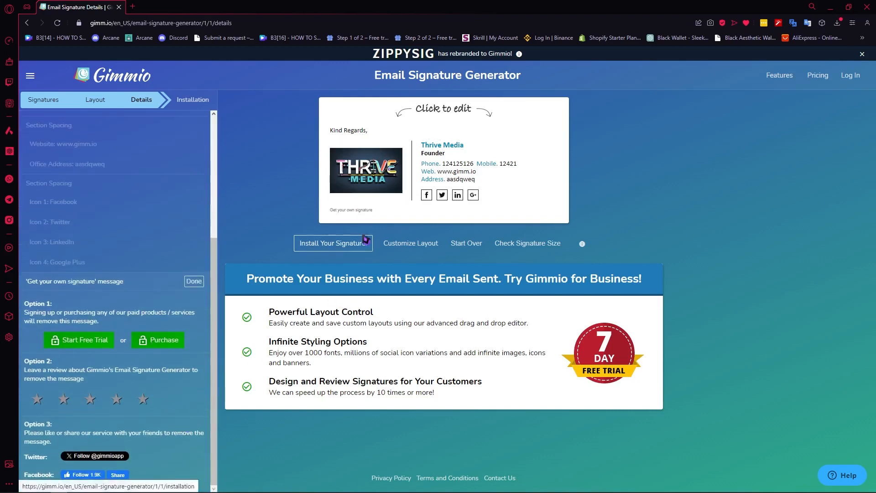
left_click(365, 212)
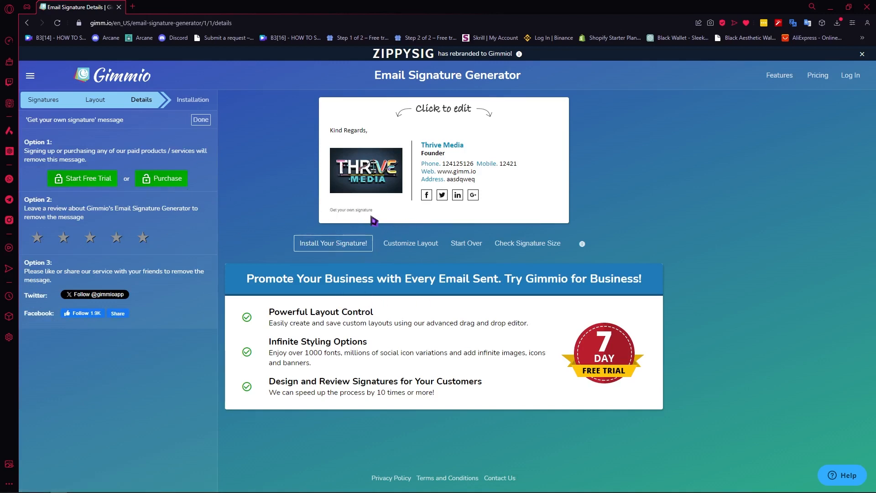
Step: Open the image spacing settings of the divider beside the logo and check the signature's size
left_click(416, 173)
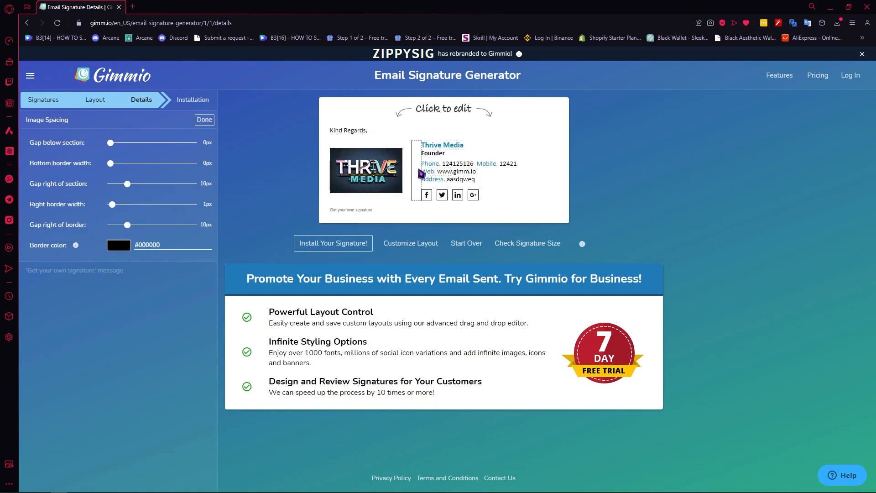
left_click(530, 248)
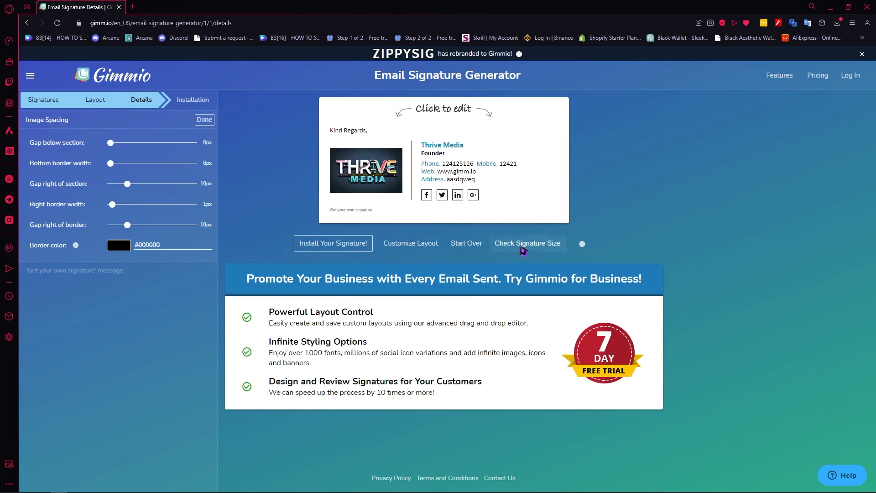
left_click(525, 250)
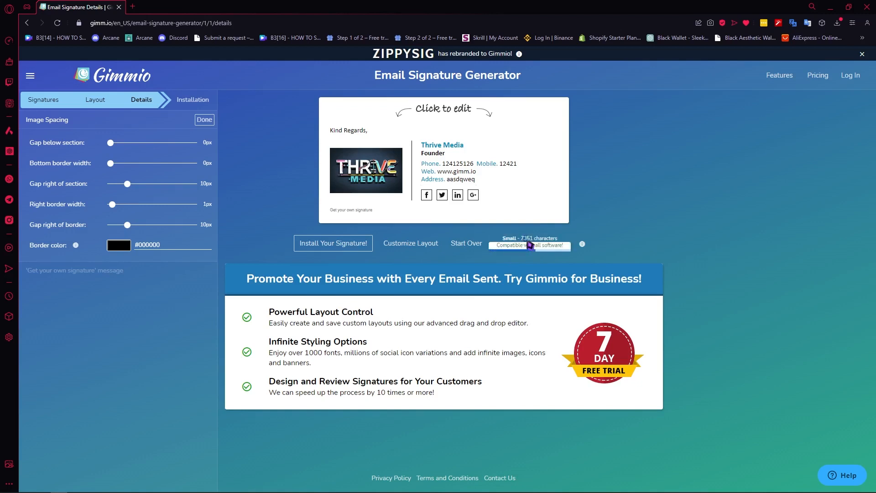
double_click(529, 245)
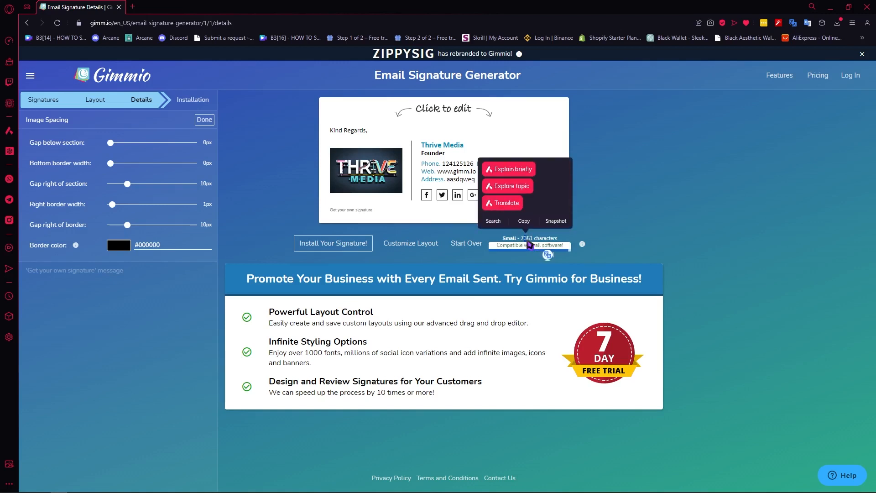
Step: Go to the installation stage of the finished Thrive Media signature and copy the signature to the clipboard
left_click(686, 232)
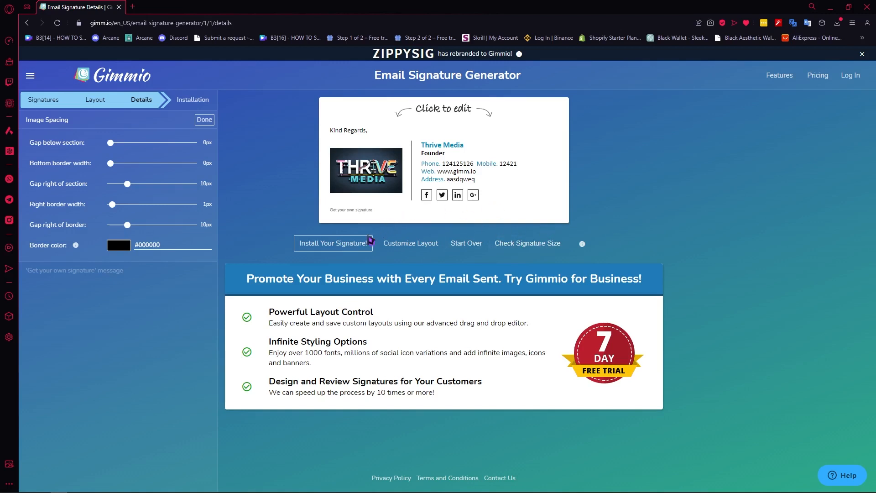
left_click(337, 251)
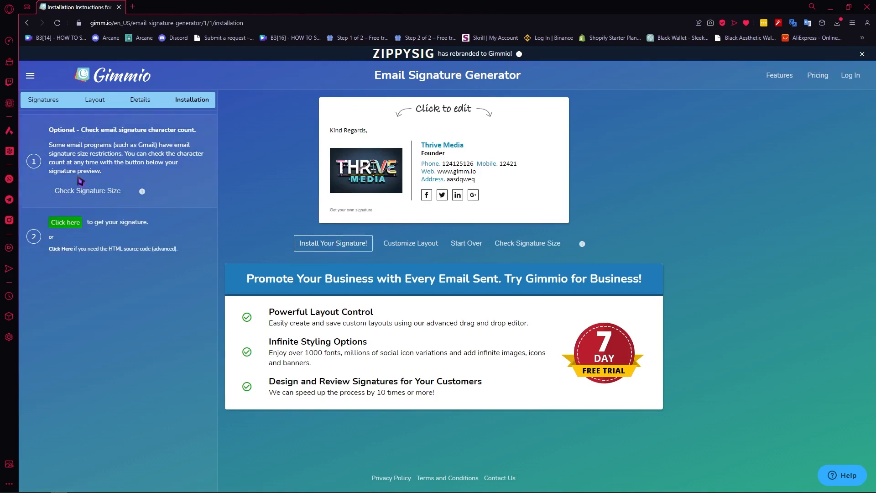
left_click(60, 226)
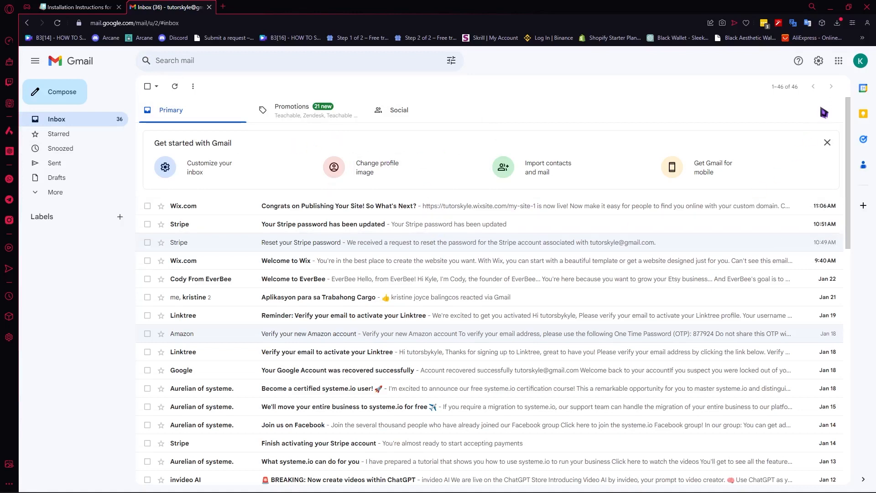
Step: Create a new signature named MY SAMPLE SIGNATURE in Gmail's general settings
left_click(818, 60)
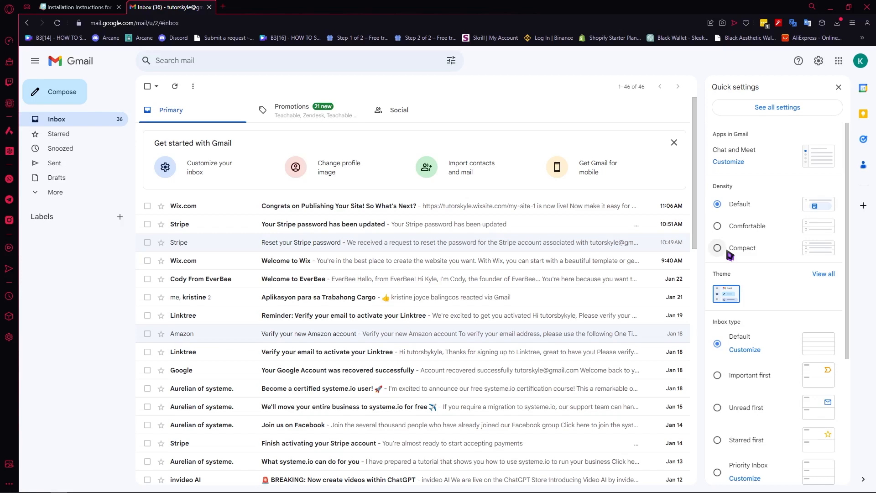
left_click(770, 109)
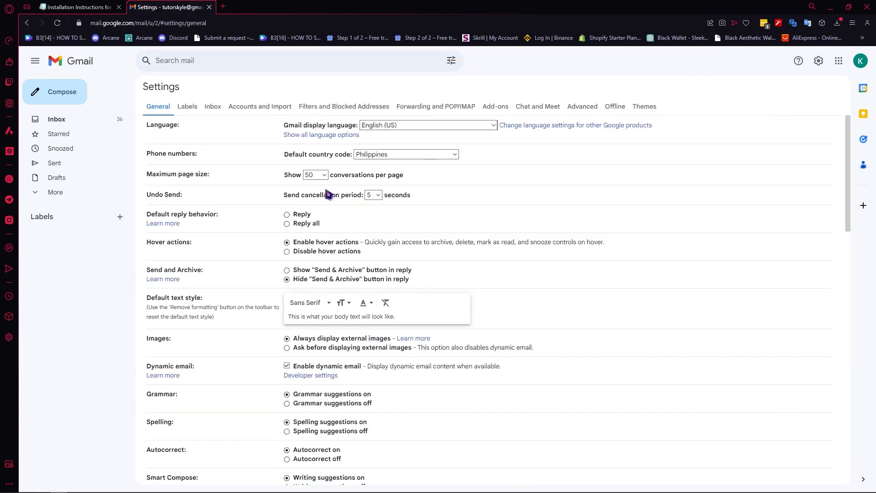
scroll(322, 212, "down", 1)
scroll(322, 212, "down", 7)
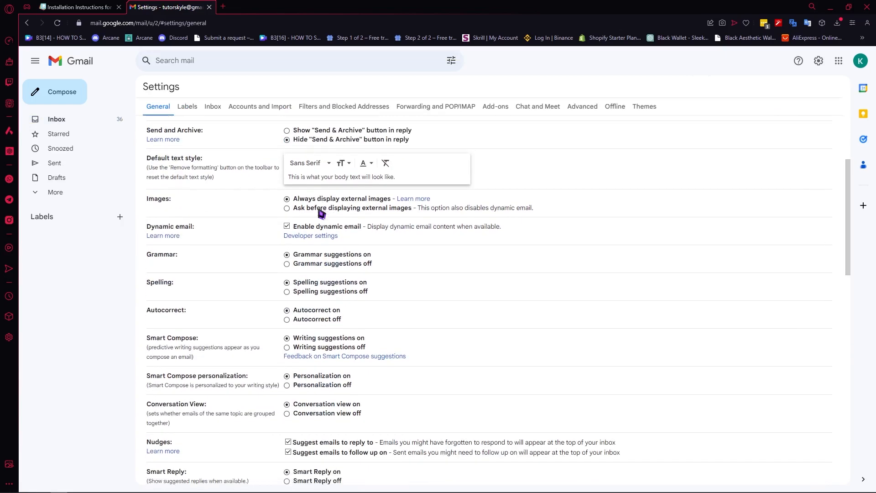
scroll(240, 276, "down", 10)
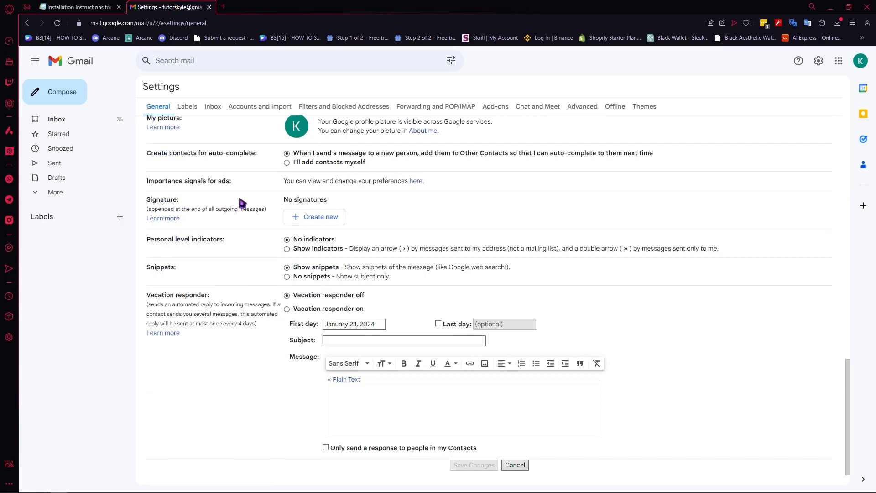
left_click(302, 220)
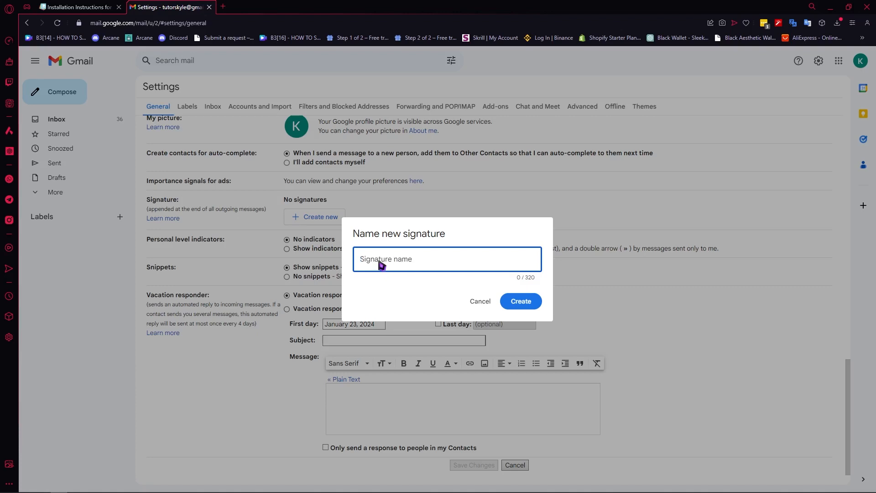
type("MY SAMPLE SIGNATURE")
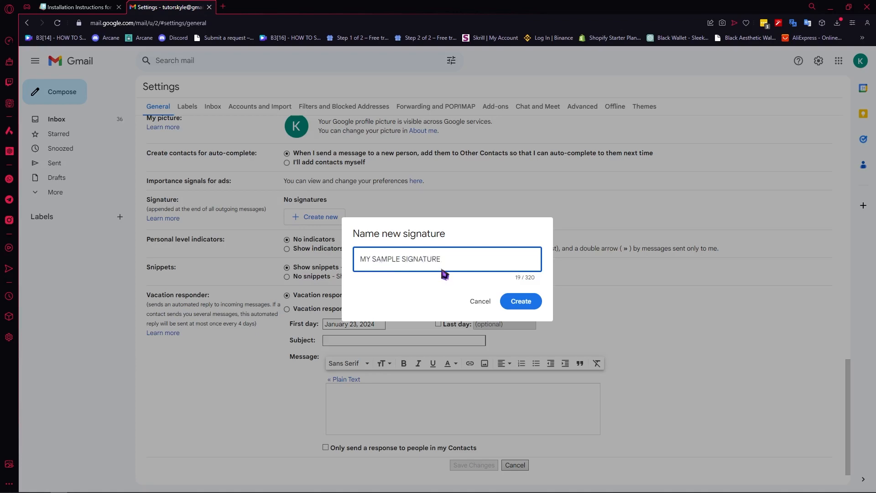
left_click(520, 301)
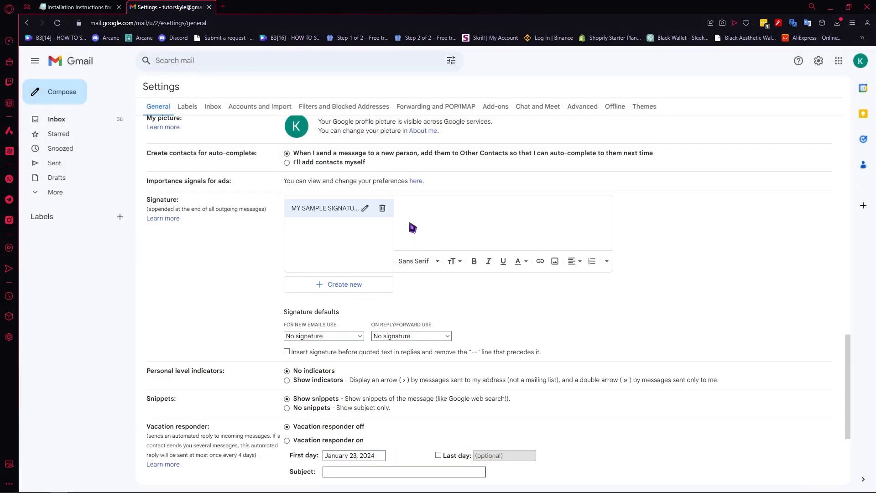
Step: Paste the signature copied from Gimmio into the body of MY SAMPLE SIGNATURE in Gmail
right_click(431, 215)
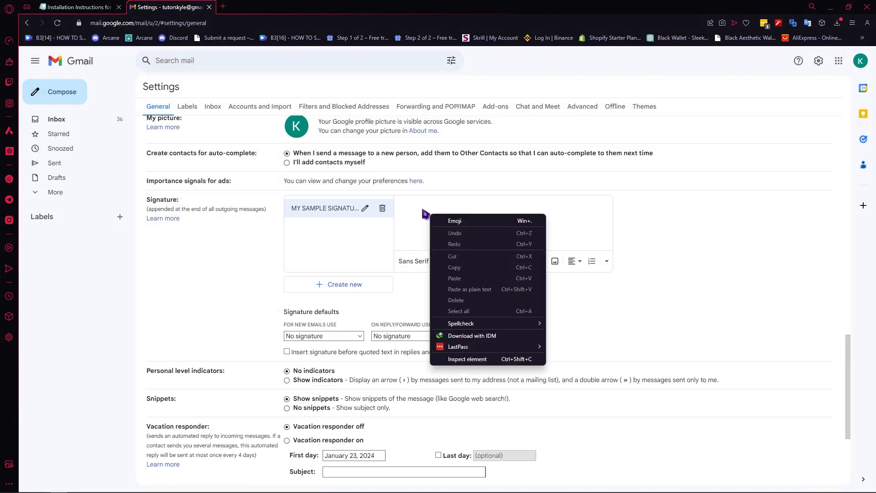
left_click(85, 6)
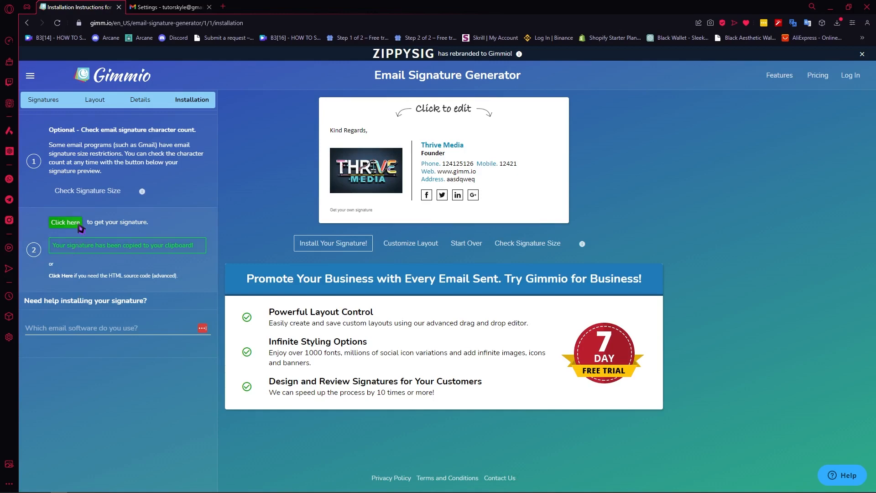
left_click(165, 7)
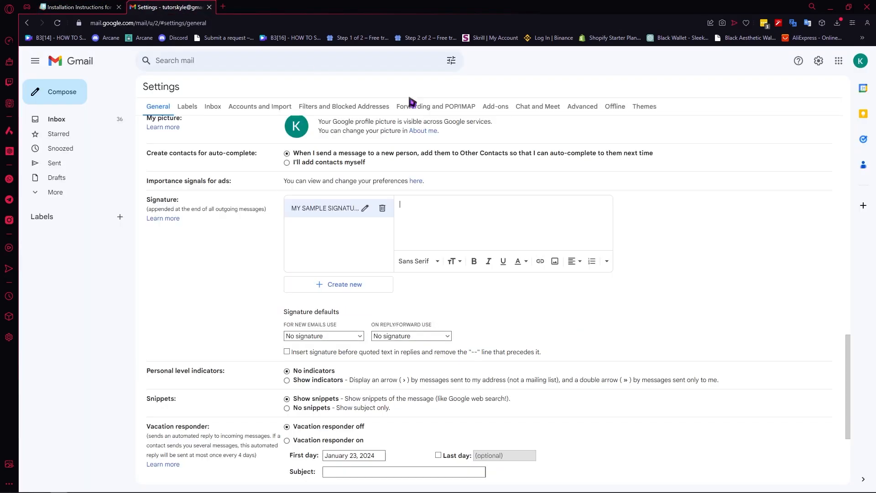
right_click(428, 216)
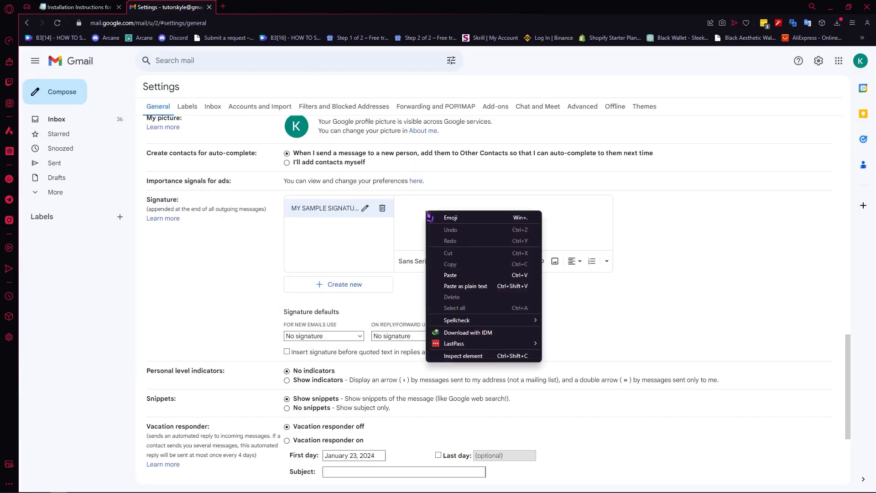
left_click(454, 272)
Step: Look through the pasted signature and check the link behind the Thrive Media name
scroll(511, 226, "up", 3)
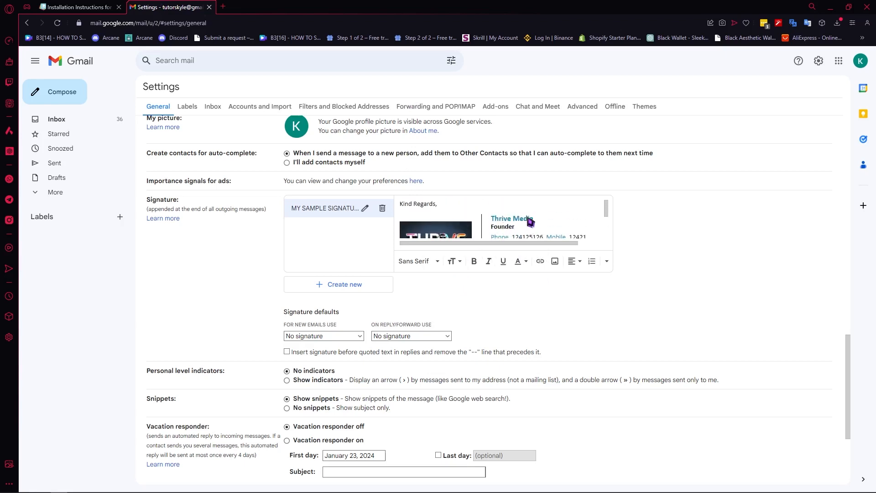
scroll(530, 223, "down", 3)
scroll(524, 222, "up", 3)
left_click(513, 223)
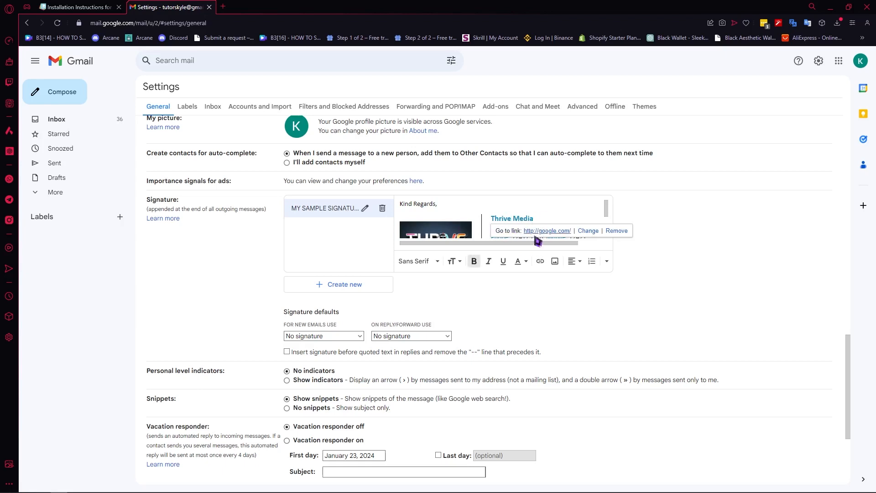
left_click(666, 213)
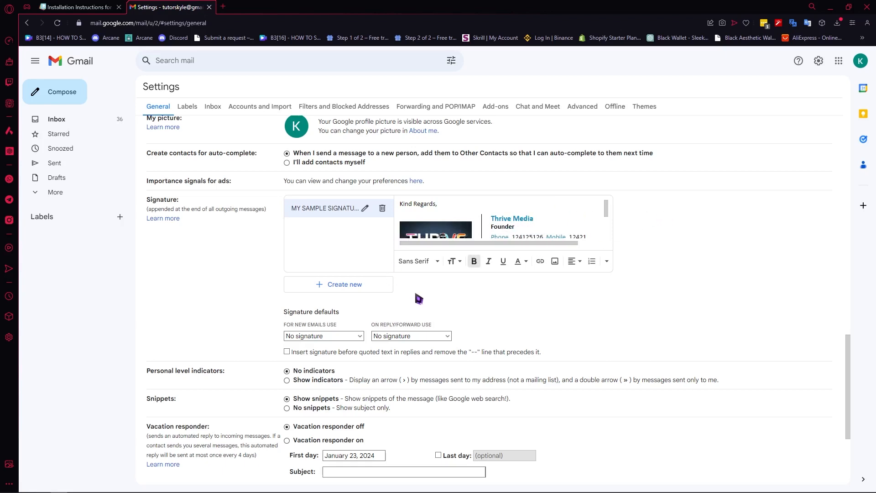
scroll(494, 220, "down", 3)
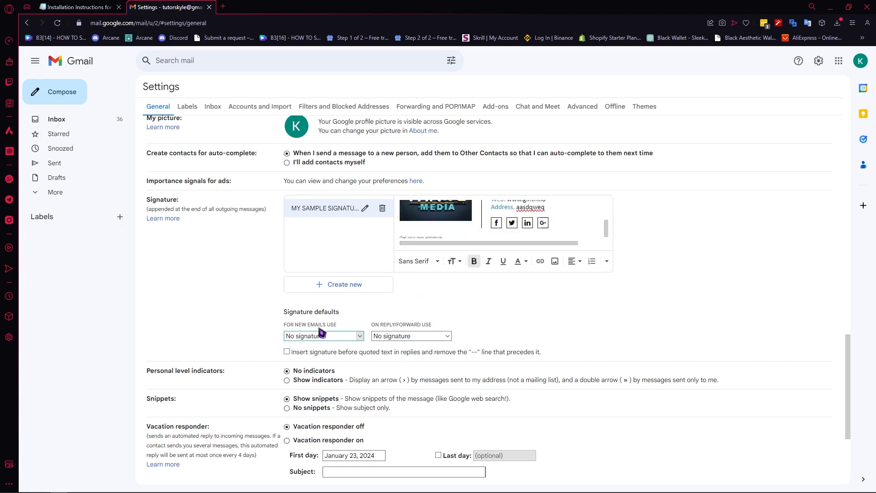
Step: Set MY SAMPLE SIGNATURE as the default signature for new emails and for replies and forwards
left_click(335, 337)
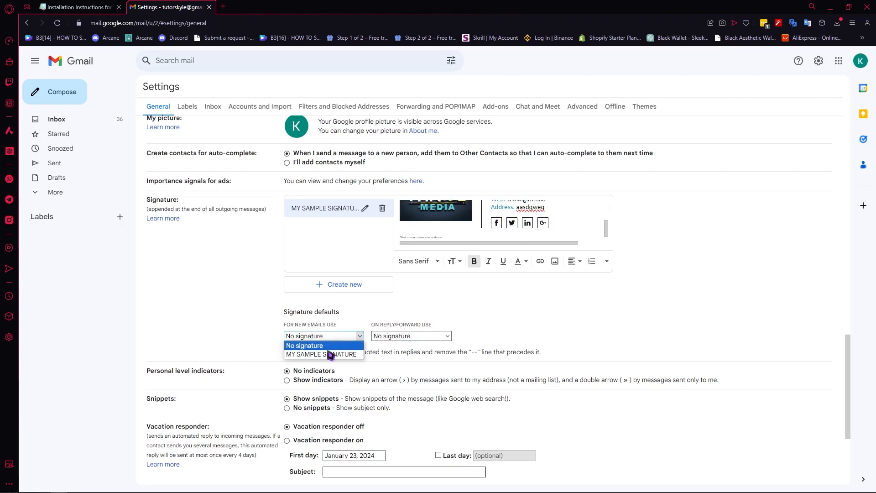
left_click(329, 354)
left_click(387, 339)
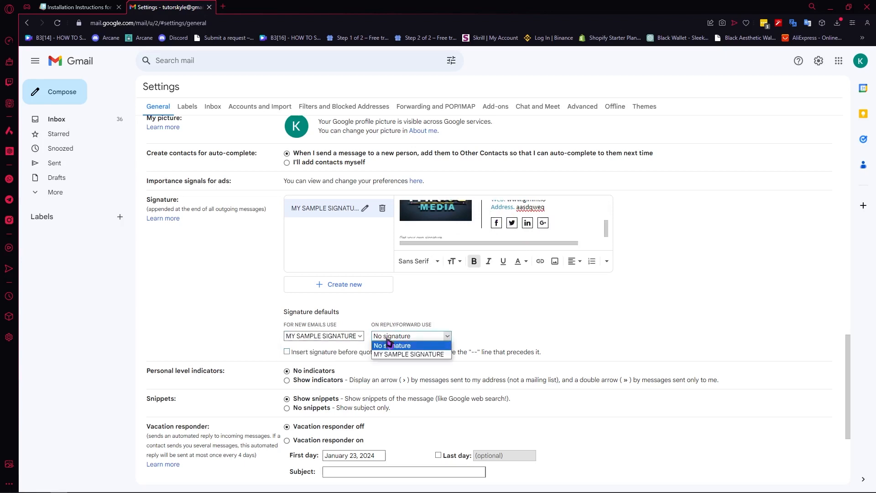
left_click(420, 354)
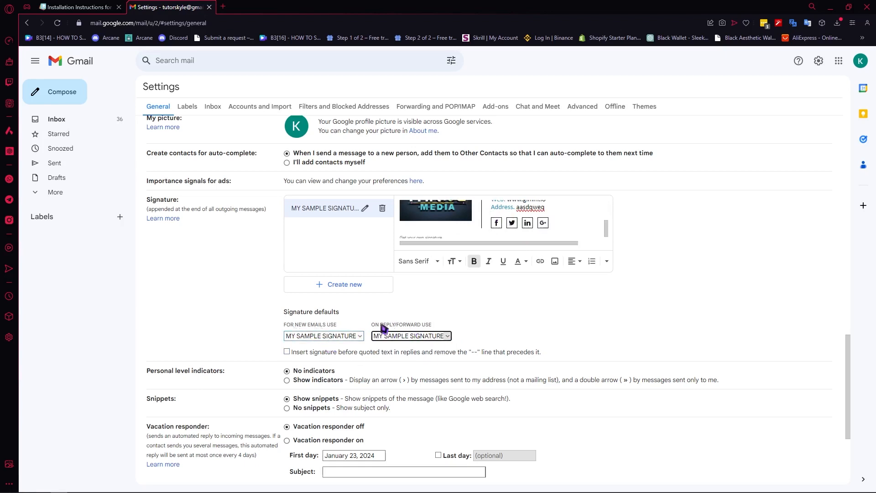
left_click_drag(374, 324, 444, 329)
left_click(436, 336)
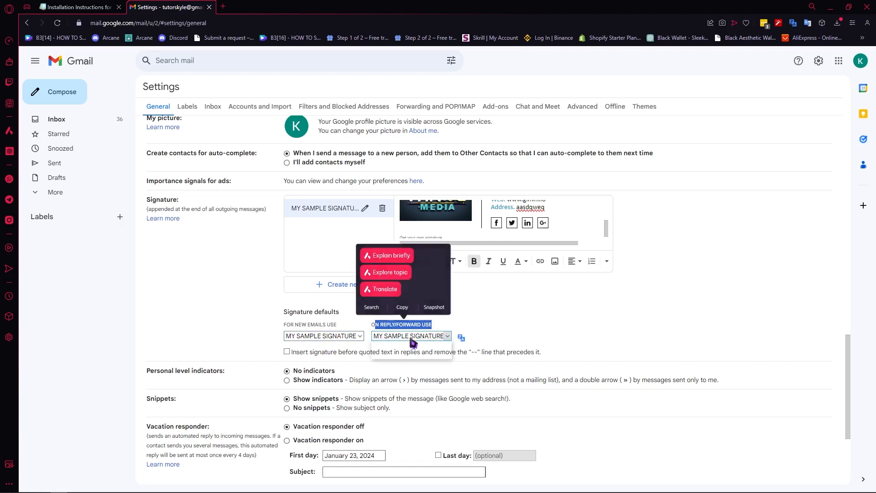
left_click(481, 338)
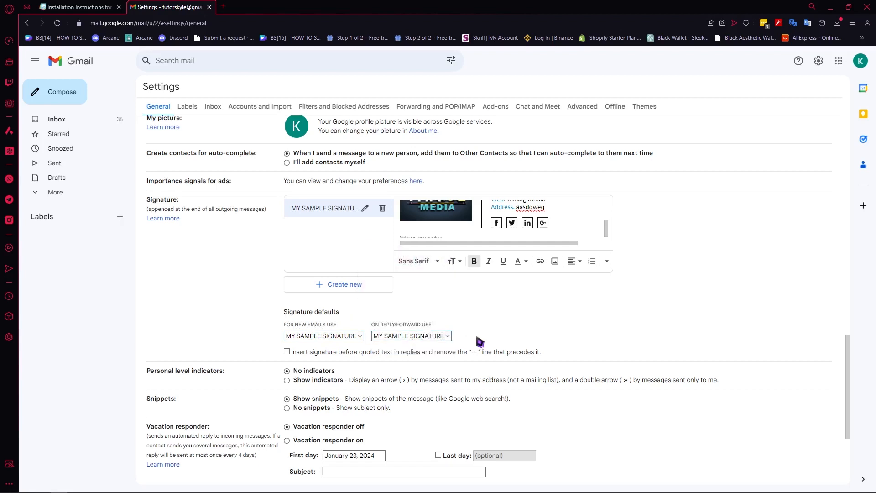
Step: Save the Gmail settings changes and start a new message to check the signature in it
scroll(494, 231, "up", 5)
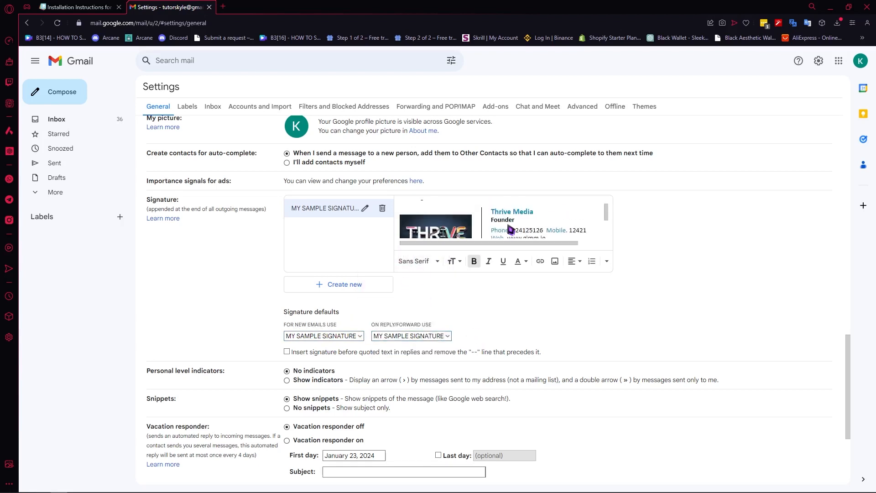
scroll(515, 230, "down", 6)
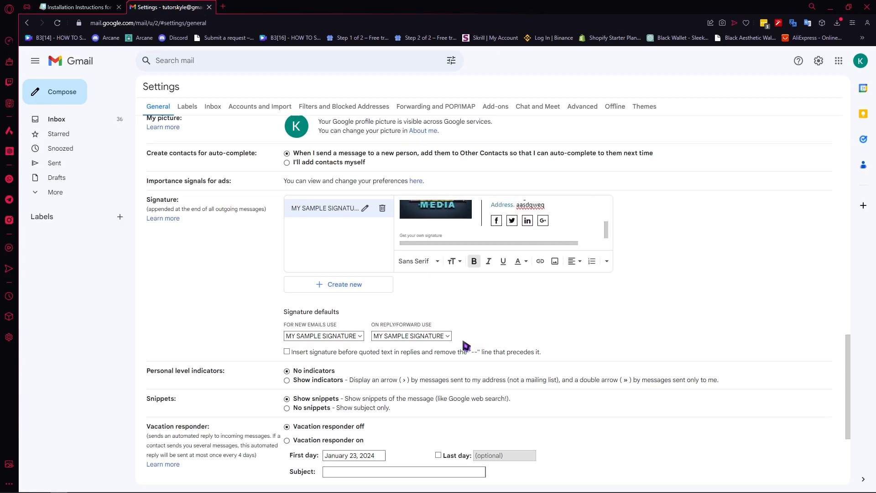
left_click(474, 436)
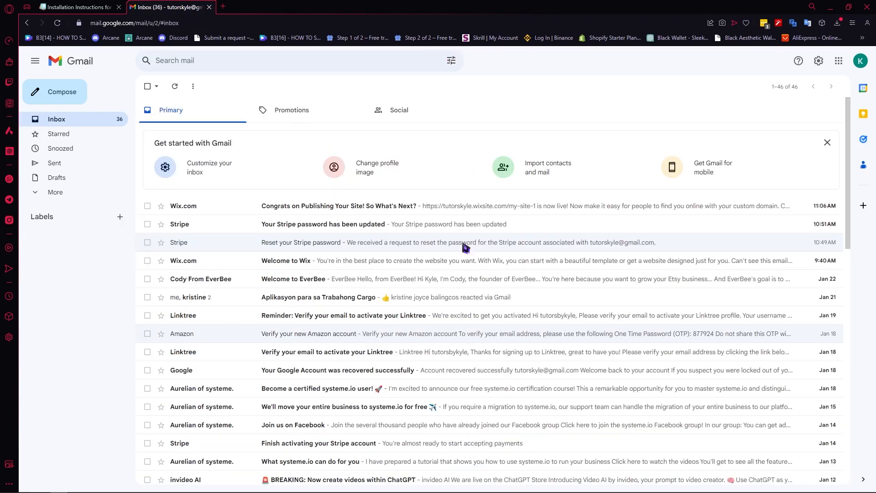
left_click(72, 92)
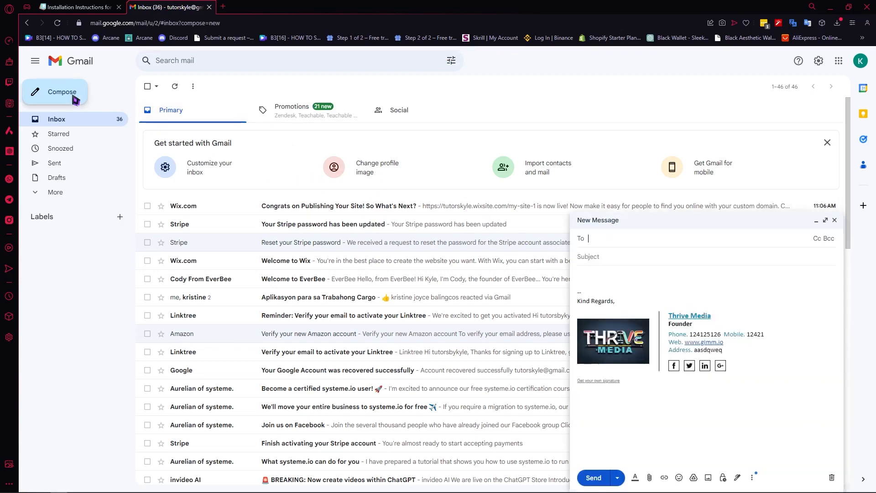